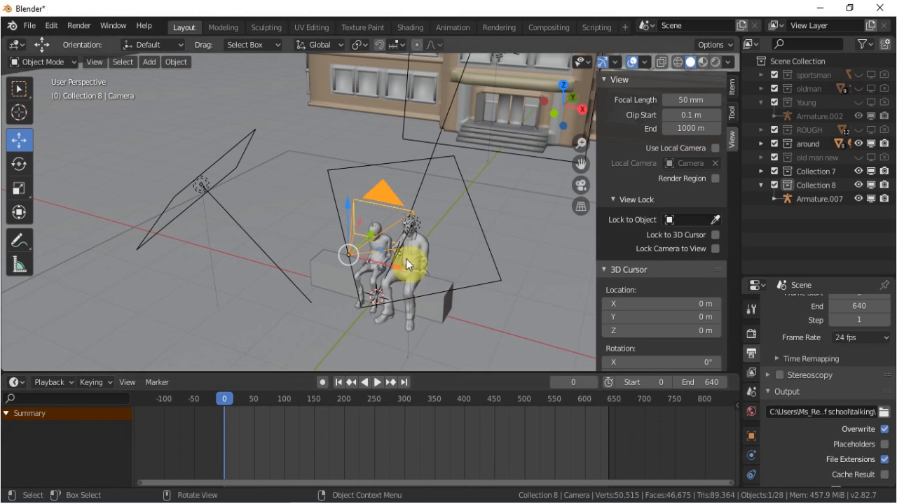
# Look through the camera and insert a LocRotScale keyframe for it at frame 0.
pyautogui.press('KP_0')
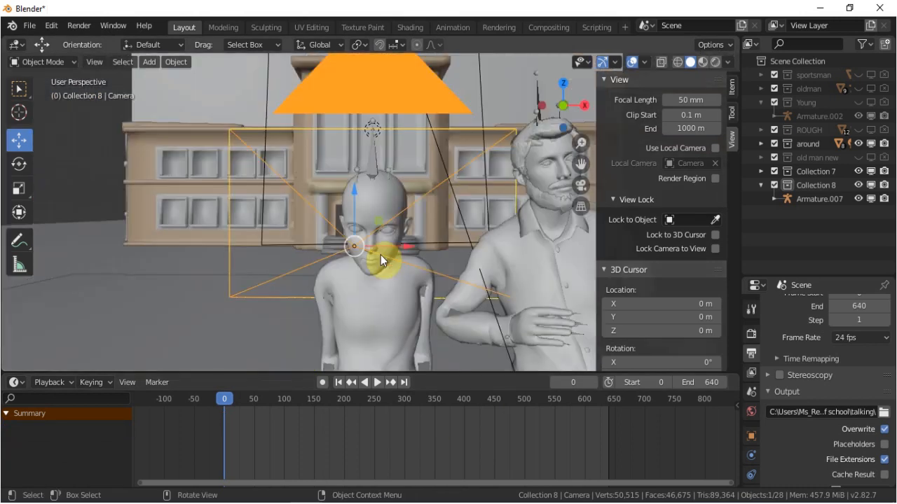
pyautogui.press('i')
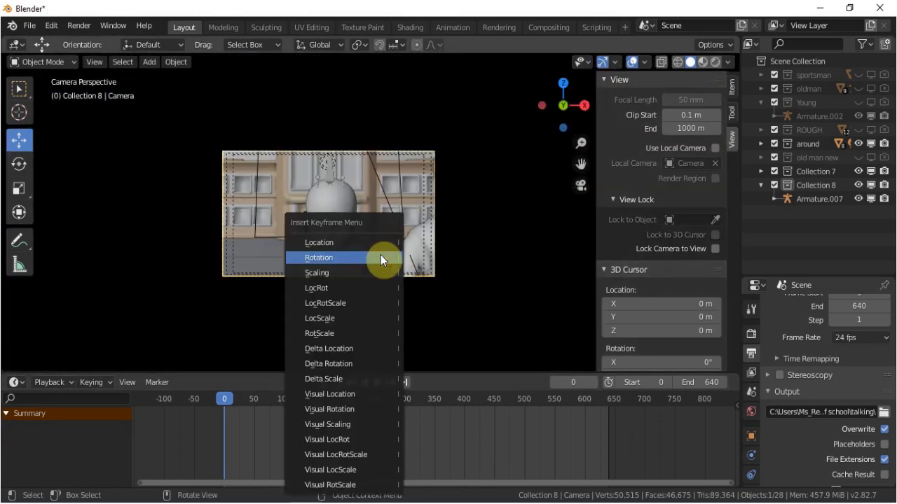
pyautogui.click(371, 307)
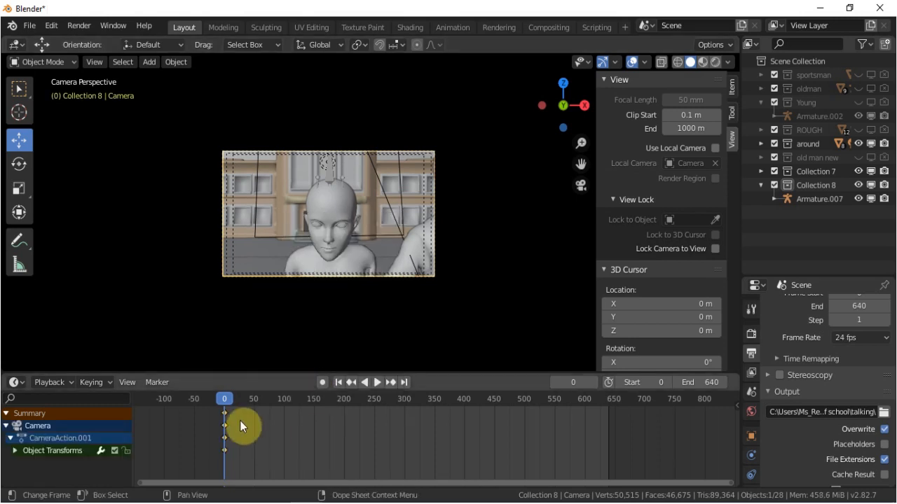
# Move to frame 599 and turn on Lock Camera to View.
pyautogui.moveTo(224, 397); pyautogui.dragTo(585, 406)
pyautogui.scroll(-2, 326, 240)
pyautogui.scroll(2, 326, 241)
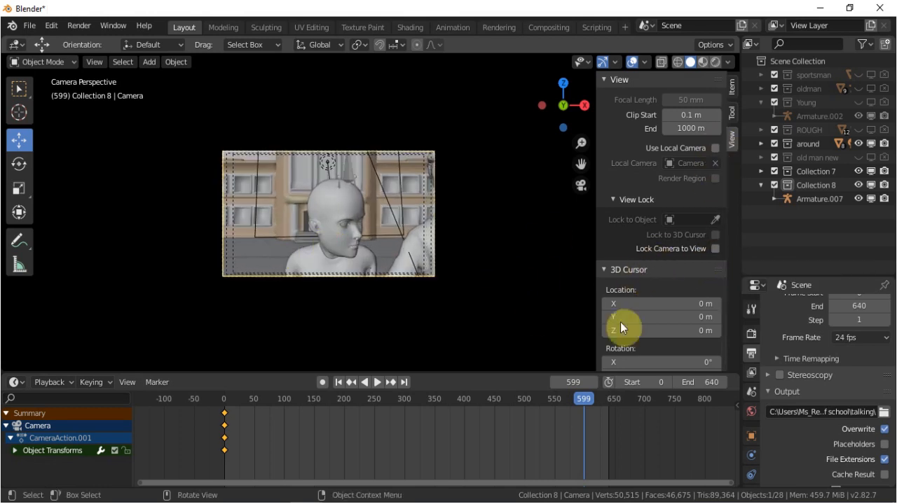
pyautogui.press('n')
pyautogui.press('n')
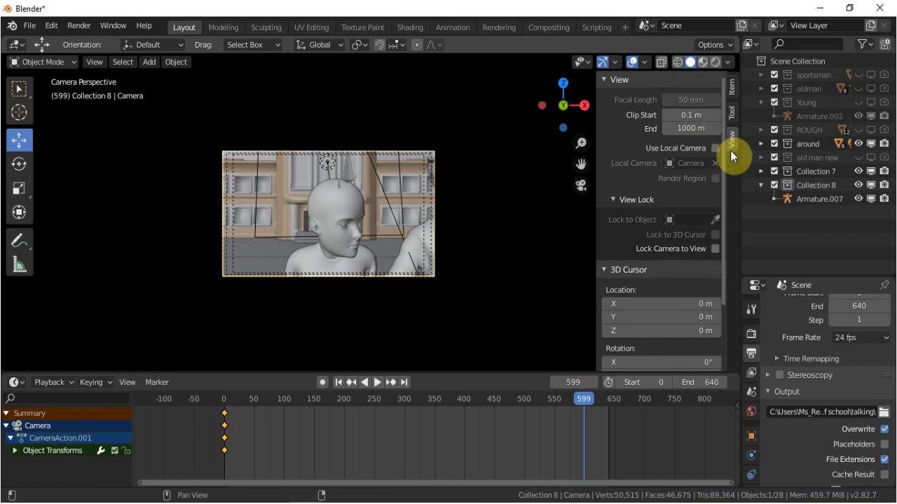
pyautogui.click(715, 250)
# Try pulling the camera back from the seated figures and orbiting it around to their side.
pyautogui.scroll(-10, 364, 241)
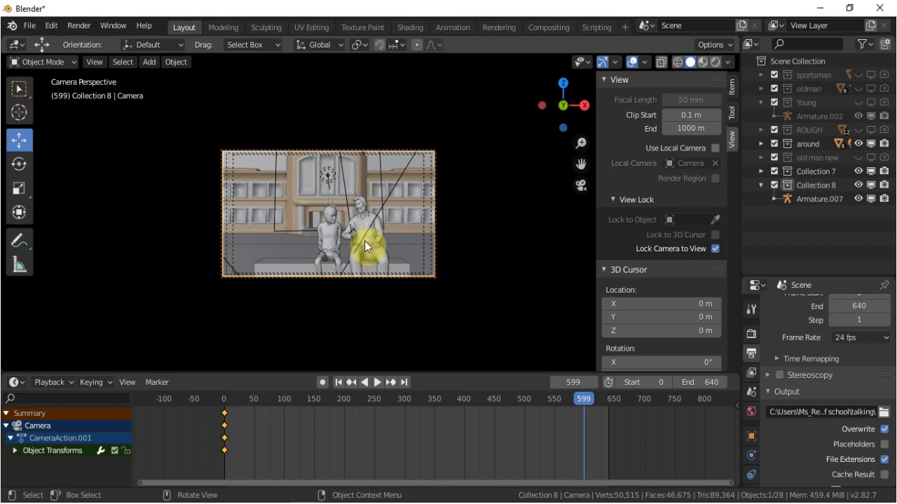
pyautogui.scroll(-5, 364, 240)
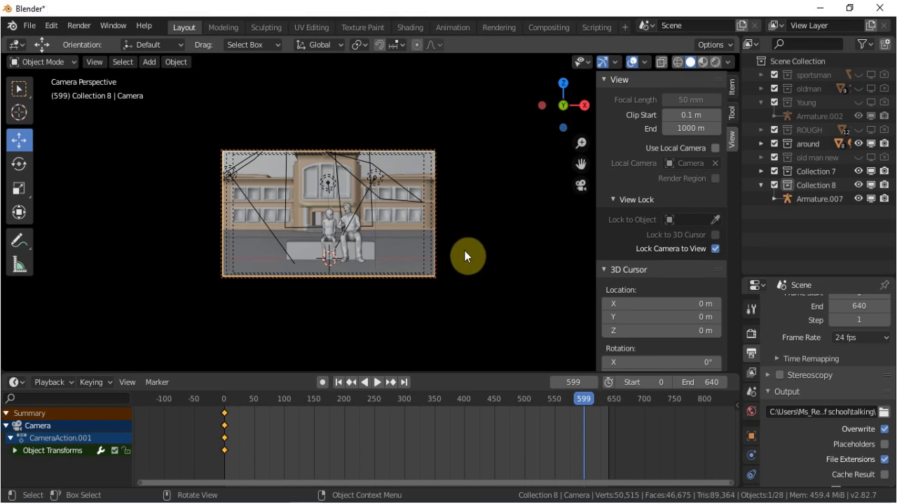
pyautogui.moveTo(436, 241); pyautogui.dragTo(300, 268, button='middle')
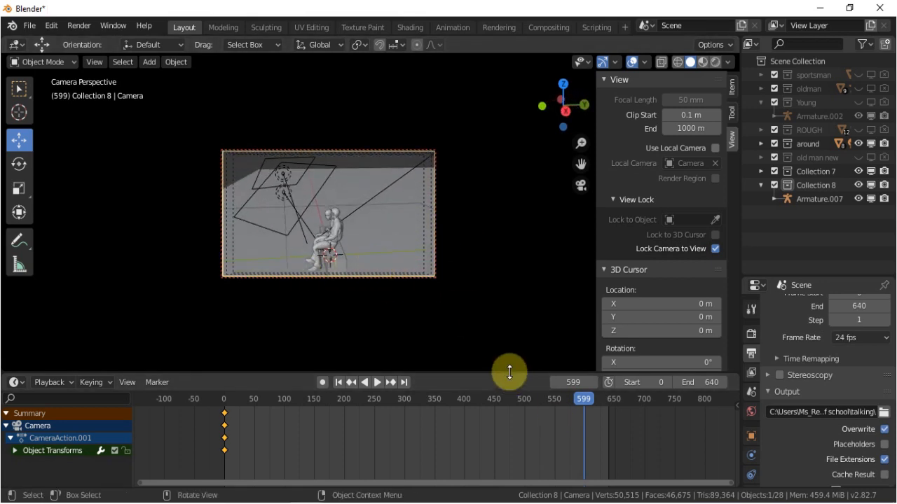
# At frame 601, pull the camera back until the whole bench and building front are framed, and insert a LocRotScale keyframe.
pyautogui.moveTo(578, 401); pyautogui.dragTo(585, 398)
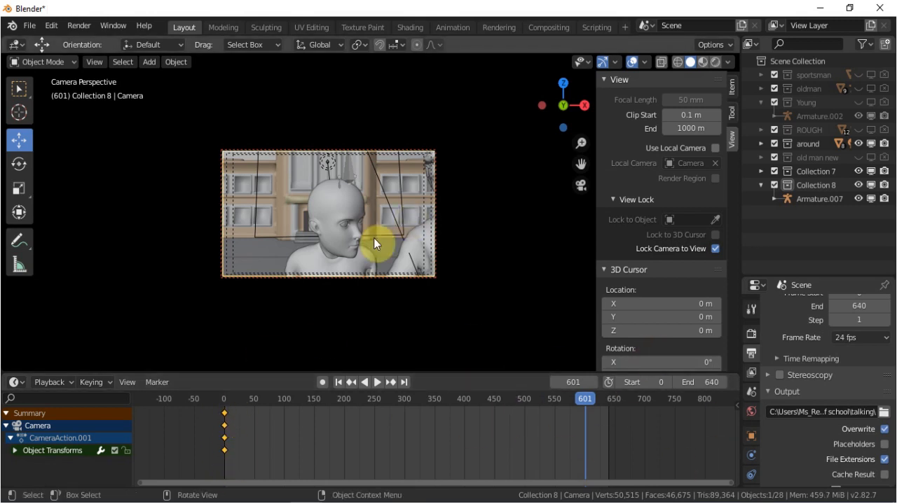
pyautogui.scroll(-6, 365, 233)
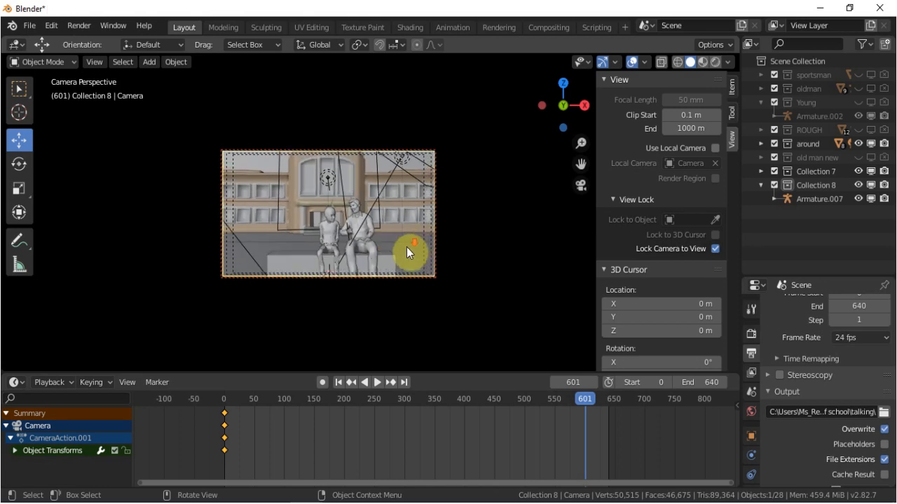
pyautogui.scroll(-3, 406, 247)
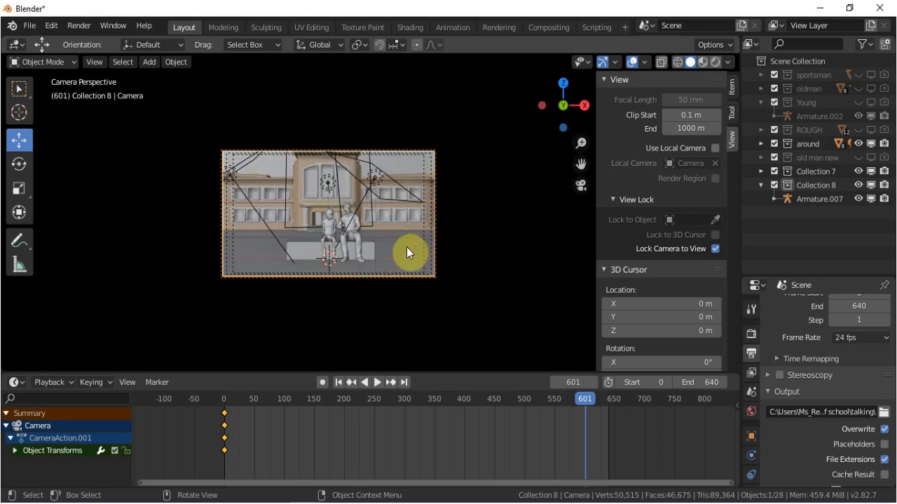
pyautogui.press('i')
pyautogui.click(471, 247)
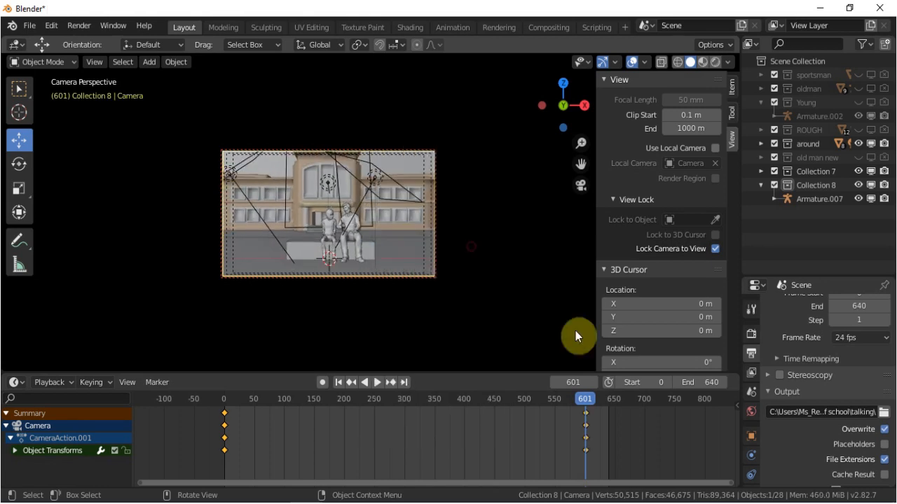
# Scrub and play back the animation to preview the camera's pull-back.
pyautogui.moveTo(585, 400)
pyautogui.mouseDown()
pyautogui.moveTo(362, 410)
pyautogui.moveTo(223, 403)
pyautogui.moveTo(581, 385)
pyautogui.mouseUp()
pyautogui.press('space')
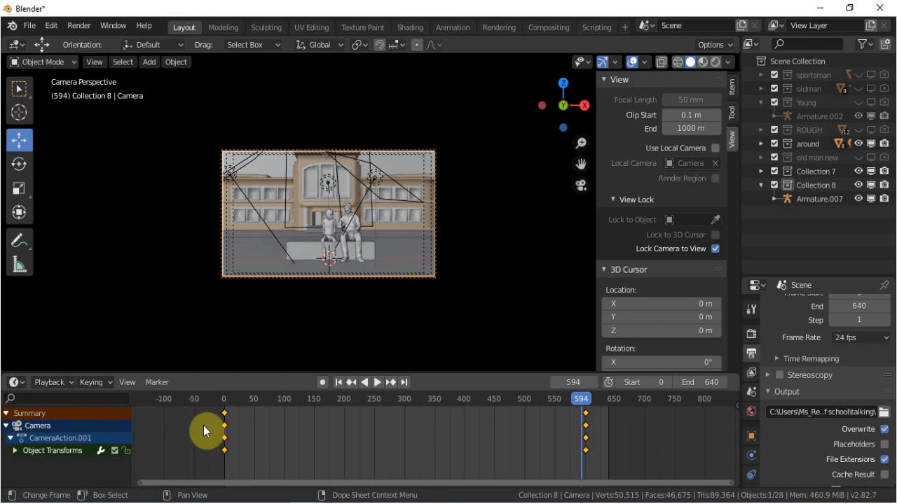
# Try to set the camera keyframes' interpolation to Linear in the Dope Sheet.
pyautogui.click(14, 382)
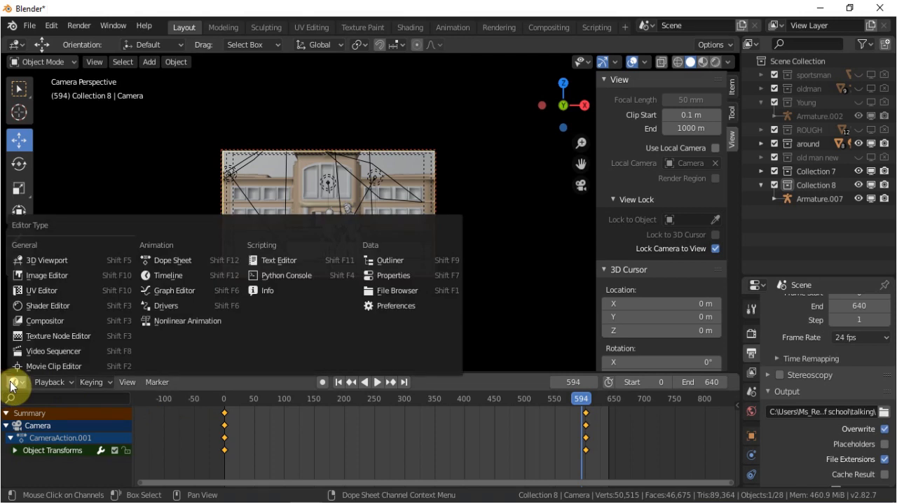
pyautogui.click(168, 262)
pyautogui.click(251, 383)
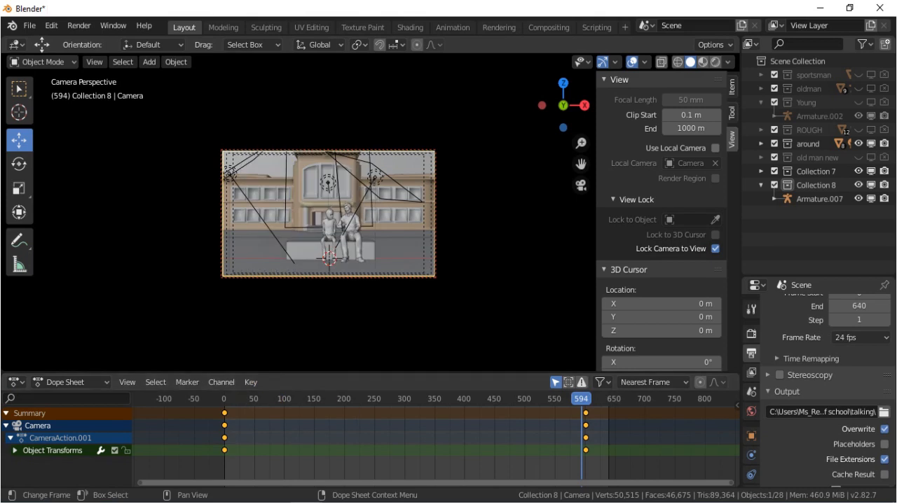
pyautogui.click(249, 382)
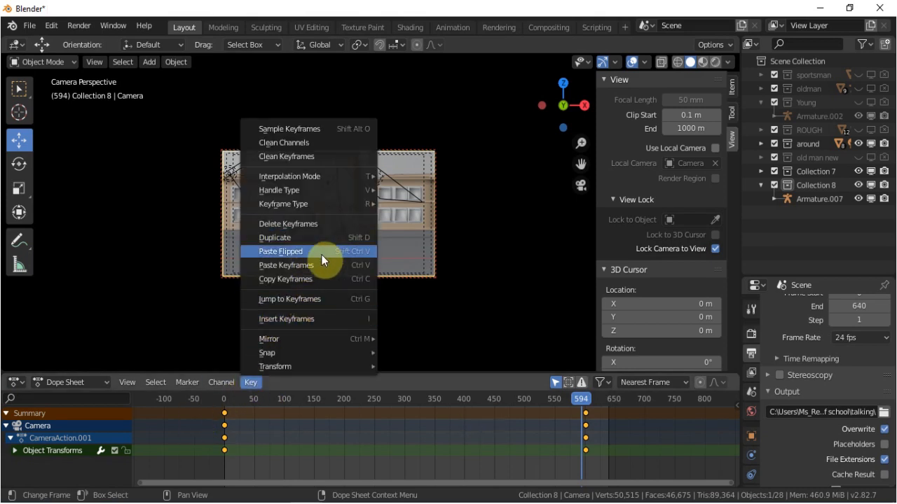
pyautogui.moveTo(308, 177)
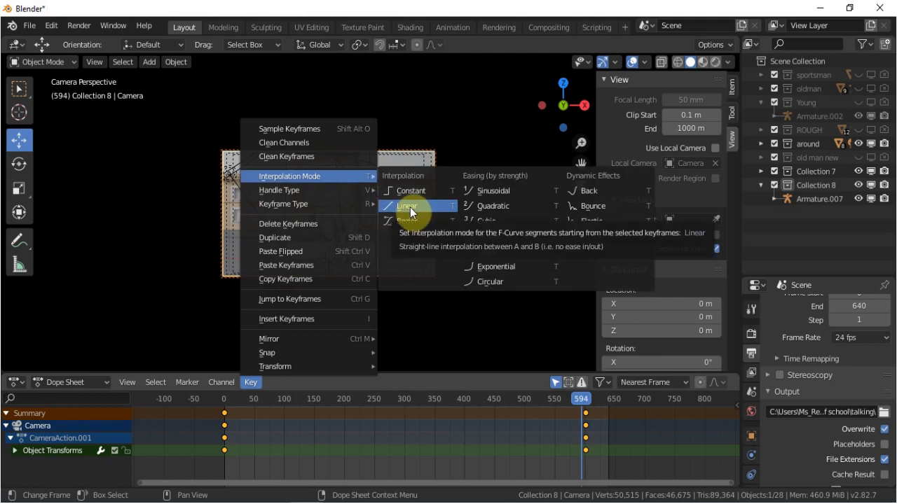
pyautogui.click(409, 208)
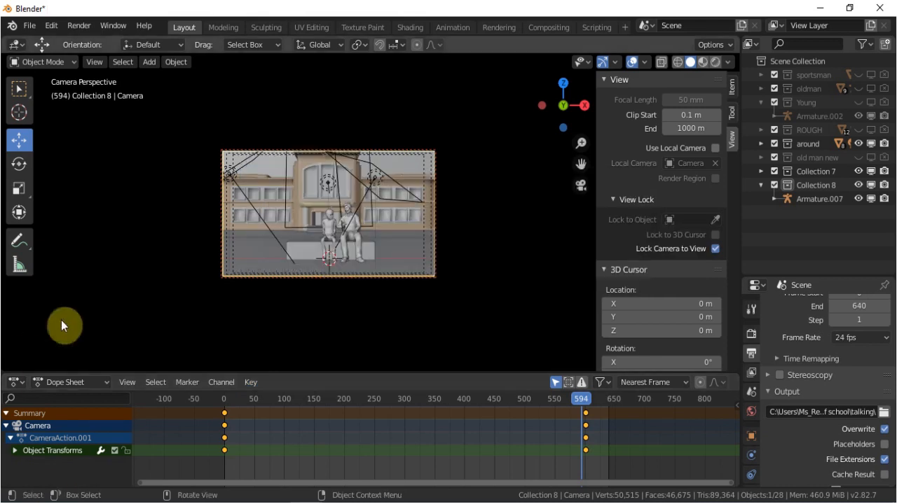
# Switch the animation area to an enlarged Graph Editor and show the camera's individual transform curves over the full frame range.
pyautogui.click(19, 382)
pyautogui.click(21, 382)
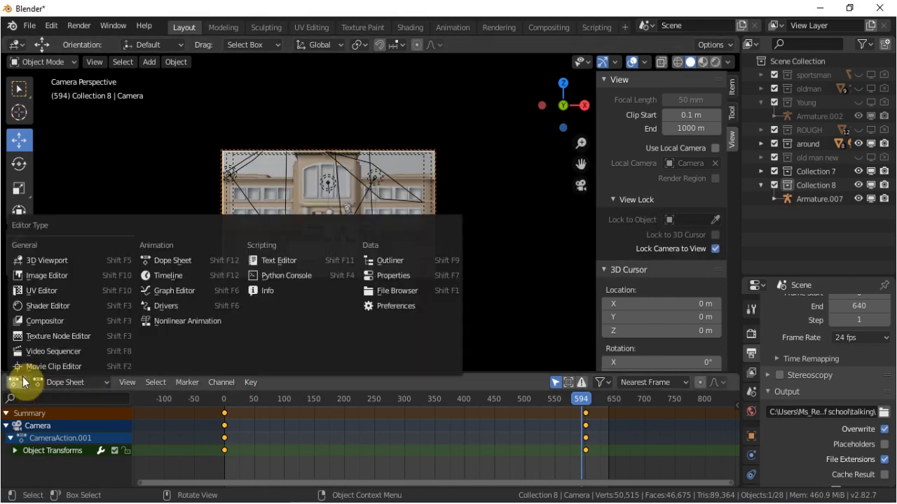
pyautogui.click(195, 287)
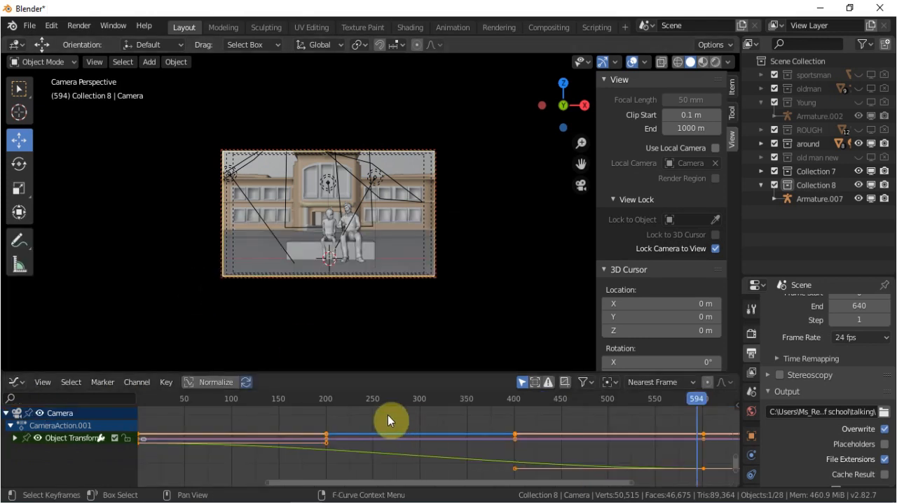
pyautogui.moveTo(297, 372); pyautogui.dragTo(324, 249)
pyautogui.click(15, 314)
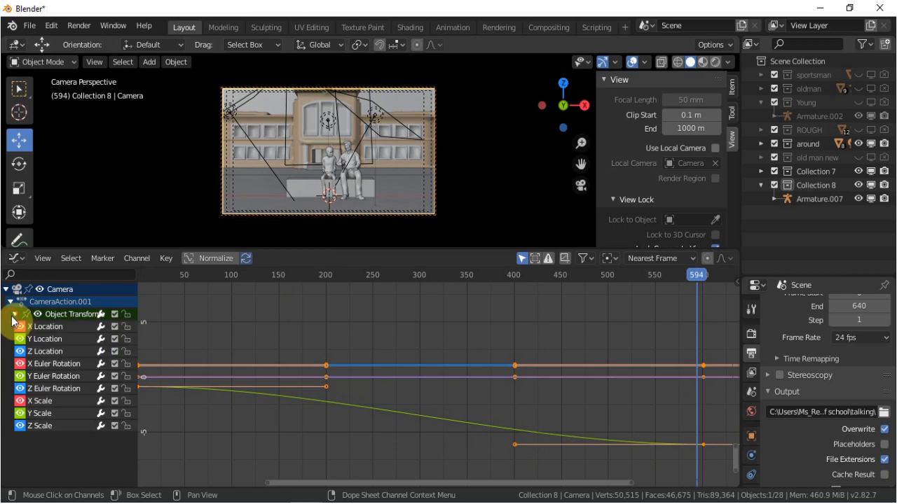
pyautogui.click(42, 326)
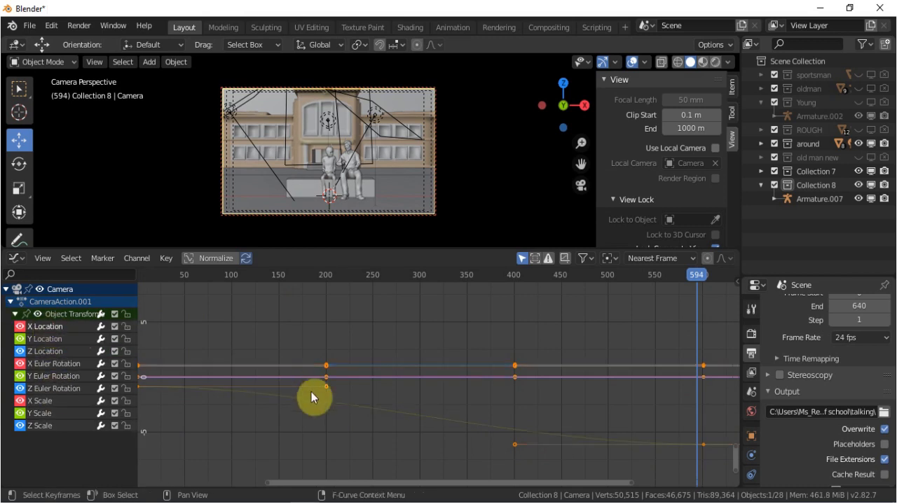
pyautogui.press('Home')
pyautogui.scroll(2, 368, 407)
pyautogui.scroll(-3, 368, 406)
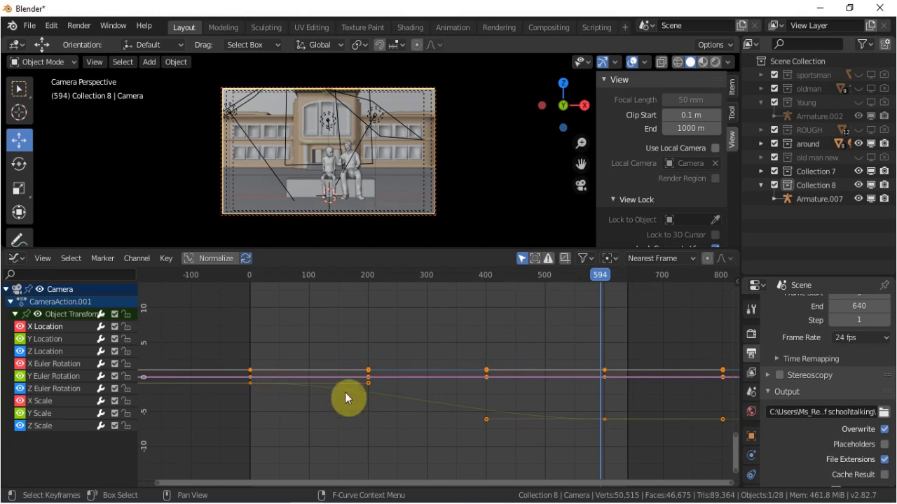
# Select all keyframes on the camera's curves and set their interpolation mode to Linear.
pyautogui.click(604, 419)
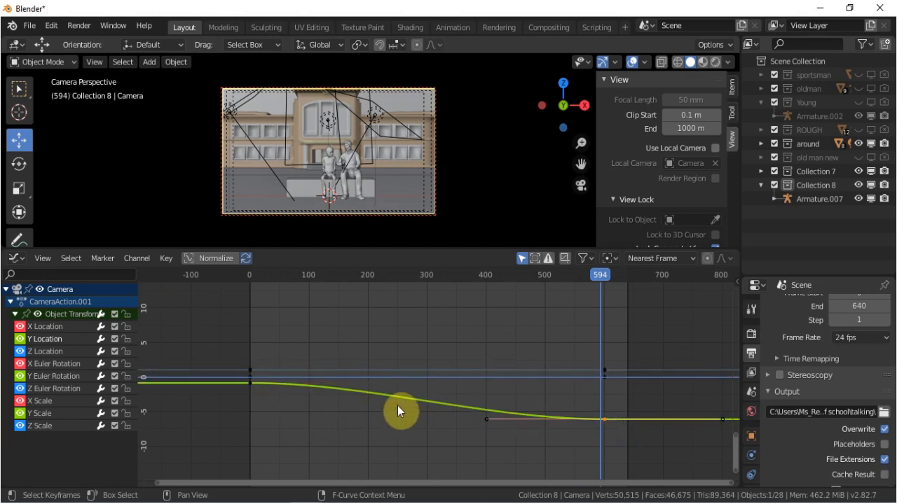
pyautogui.click(164, 257)
pyautogui.press('a')
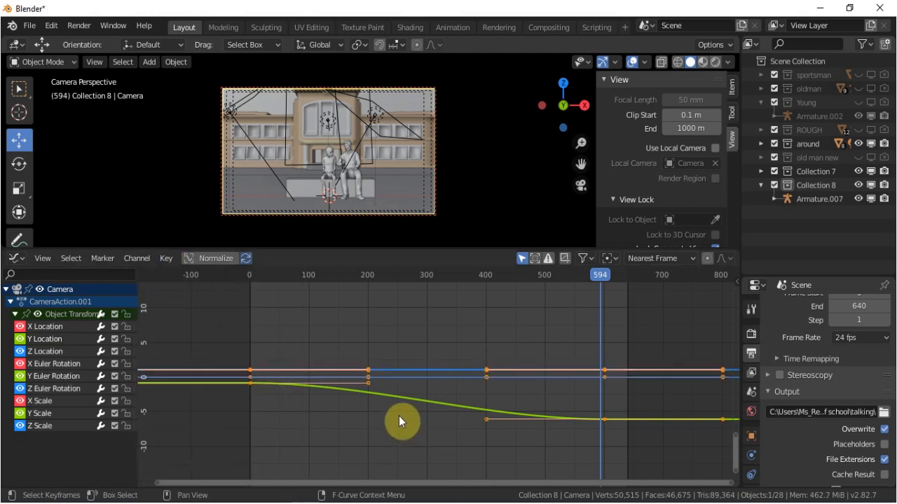
pyautogui.click(166, 258)
pyautogui.moveTo(222, 450)
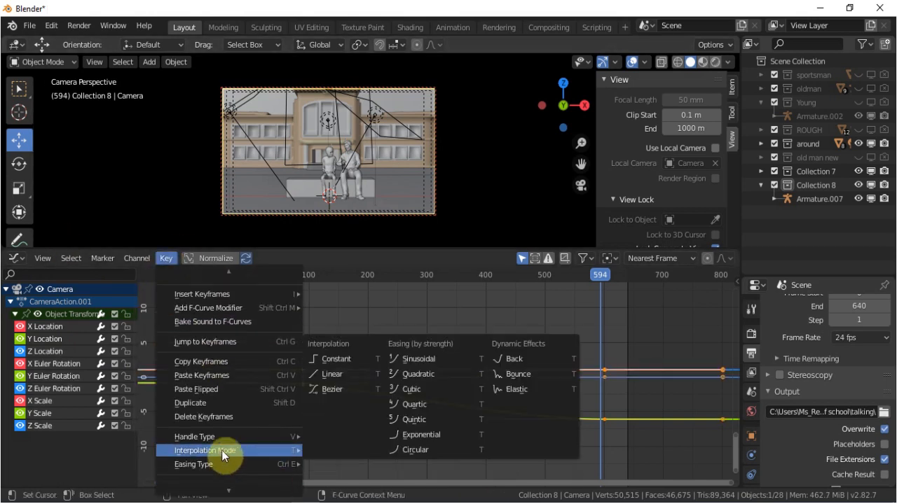
pyautogui.click(329, 374)
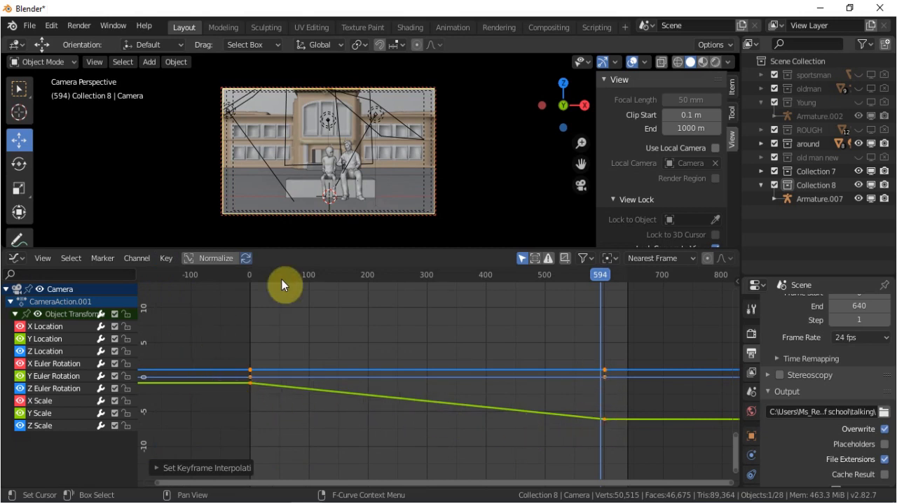
# Scrub the timeline between frames 477 and 603 to review the camera's movement, stopping at frame 493.
pyautogui.moveTo(600, 281); pyautogui.dragTo(546, 306)
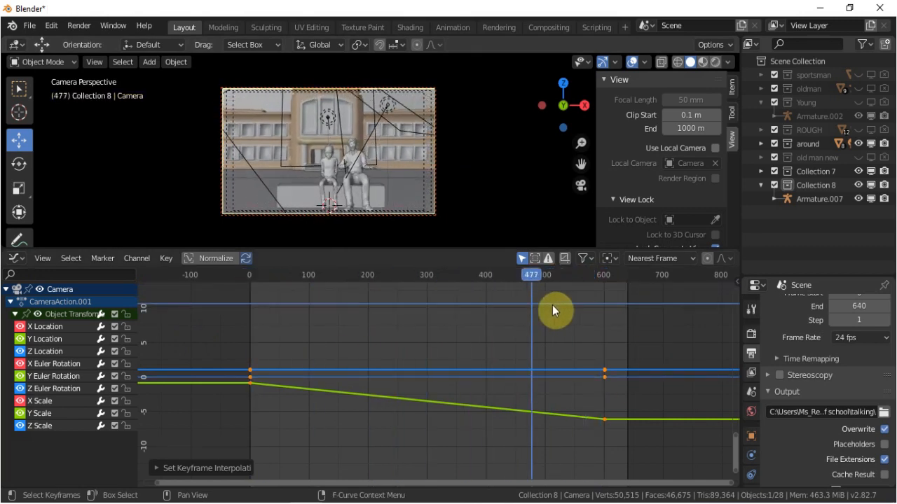
pyautogui.moveTo(547, 304); pyautogui.dragTo(605, 305)
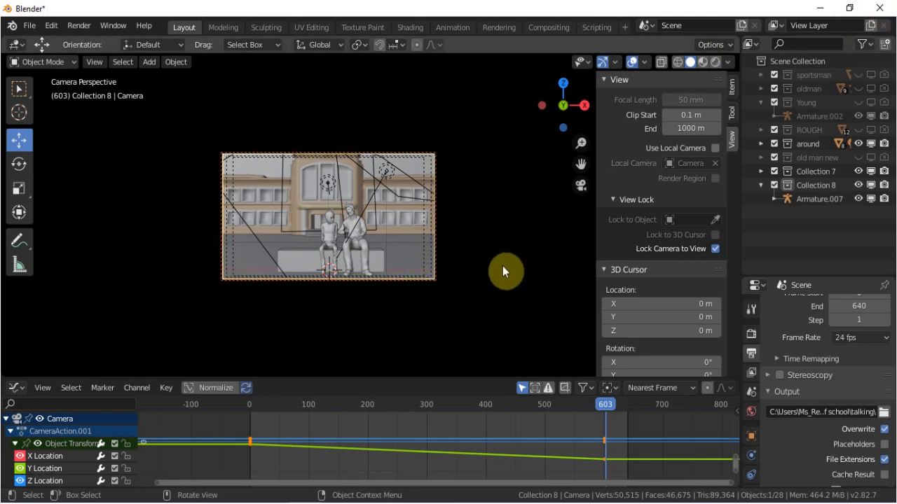
pyautogui.moveTo(502, 266); pyautogui.dragTo(445, 278, button='middle')
pyautogui.moveTo(551, 339); pyautogui.dragTo(468, 272, button='middle')
pyautogui.moveTo(605, 405); pyautogui.dragTo(540, 409)
# Turn off Lock Camera to View and leave the camera view for an overview of the whole scene.
pyautogui.click(714, 249)
pyautogui.moveTo(473, 264); pyautogui.dragTo(371, 307, button='middle')
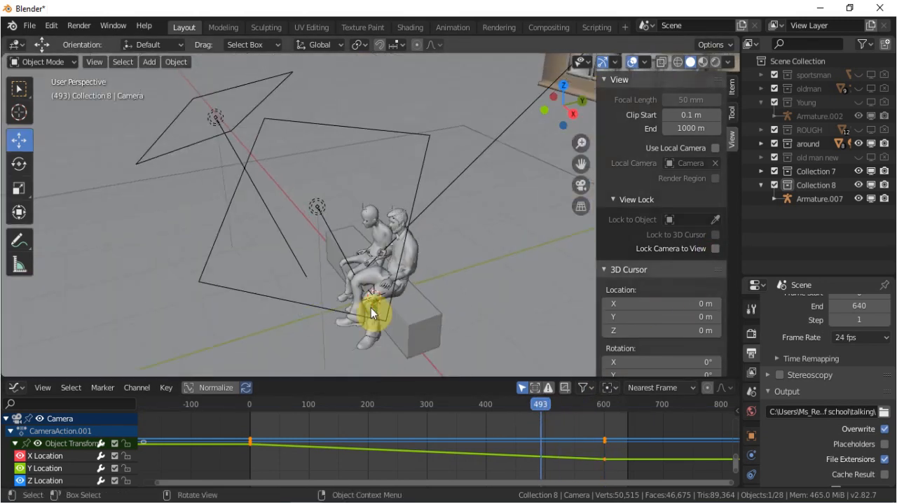
pyautogui.scroll(-4, 370, 308)
pyautogui.moveTo(386, 277); pyautogui.dragTo(486, 252, button='middle')
pyautogui.scroll(-1, 424, 275)
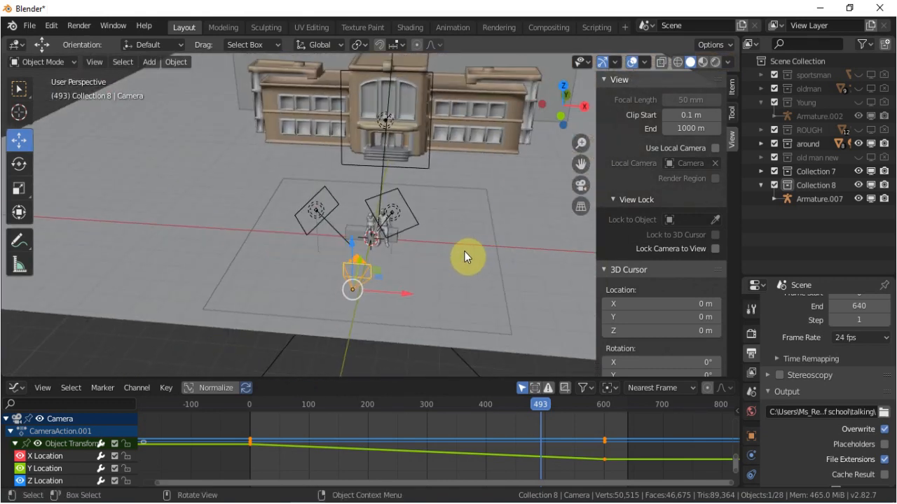
# Select the area light near the bench and the sun light behind the building to examine the scene lighting.
pyautogui.click(417, 219)
pyautogui.moveTo(383, 289); pyautogui.dragTo(292, 266, button='middle')
pyautogui.scroll(3, 291, 265)
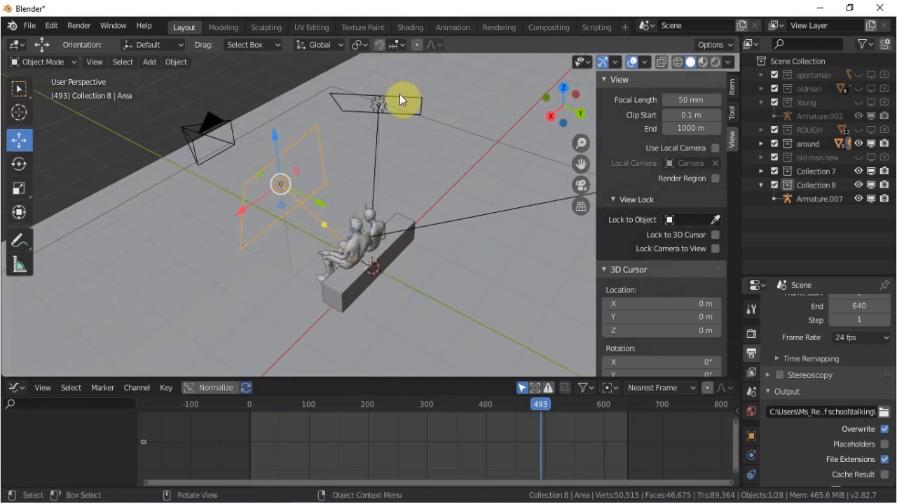
pyautogui.moveTo(396, 180); pyautogui.dragTo(551, 124, button='middle')
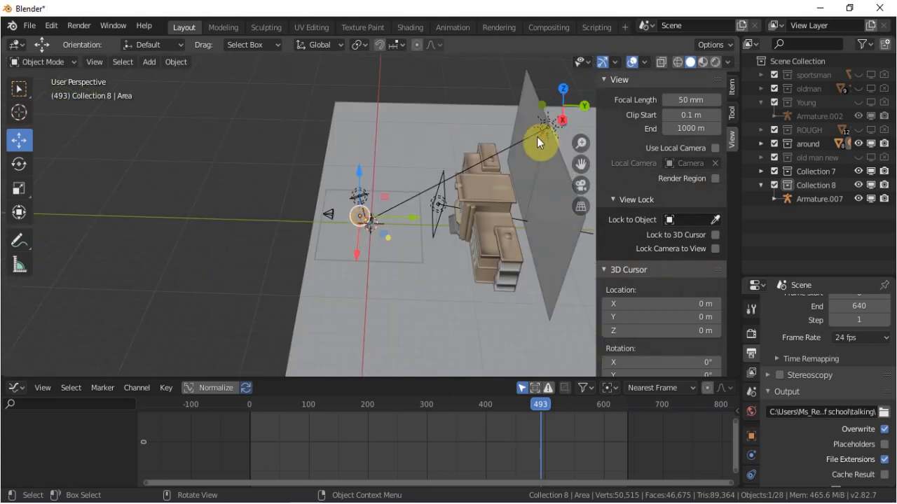
pyautogui.click(536, 137)
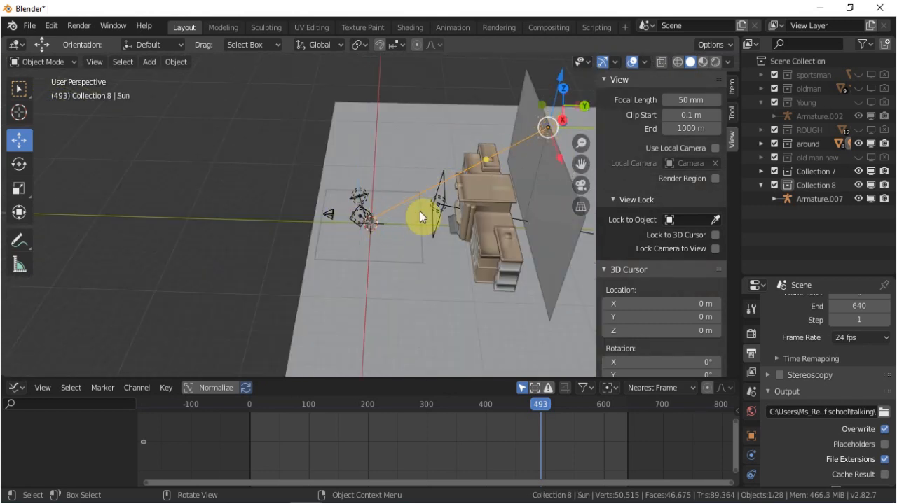
pyautogui.moveTo(374, 273); pyautogui.dragTo(476, 245, button='middle')
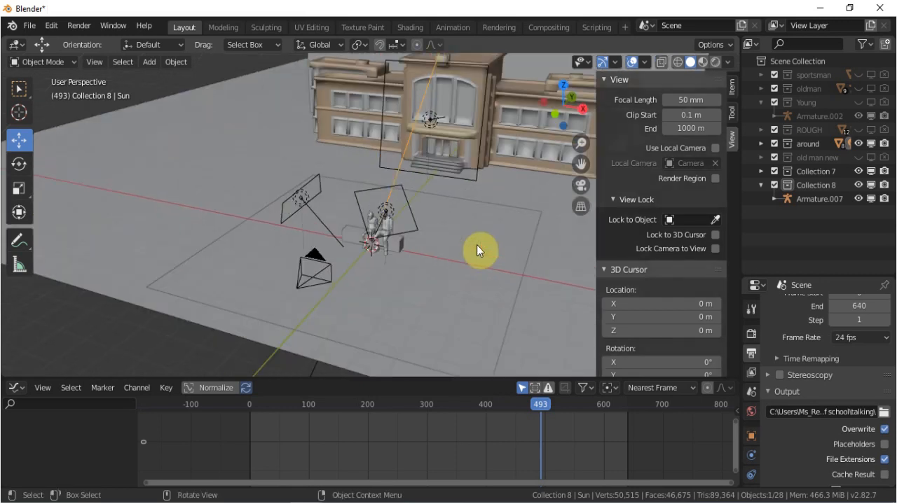
# Select the area light in front of the building's entrance and open its light settings.
pyautogui.click(473, 179)
pyautogui.scroll(-2, 752, 461)
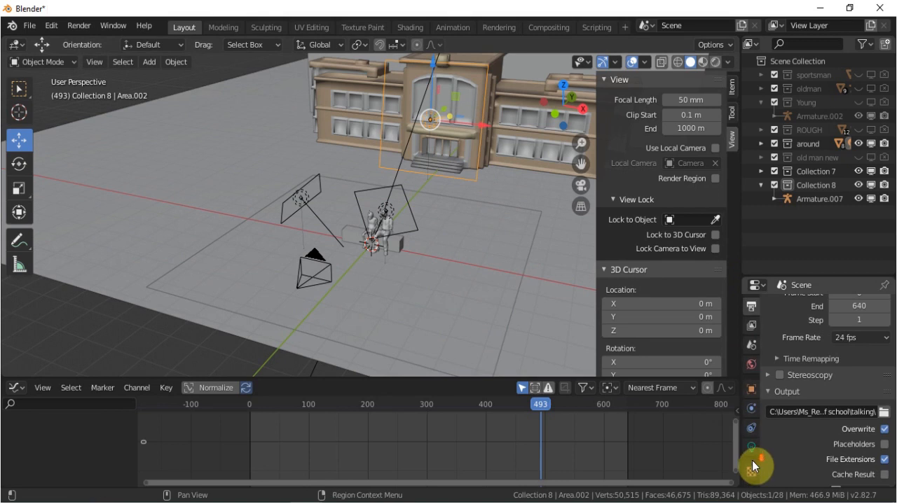
pyautogui.click(752, 451)
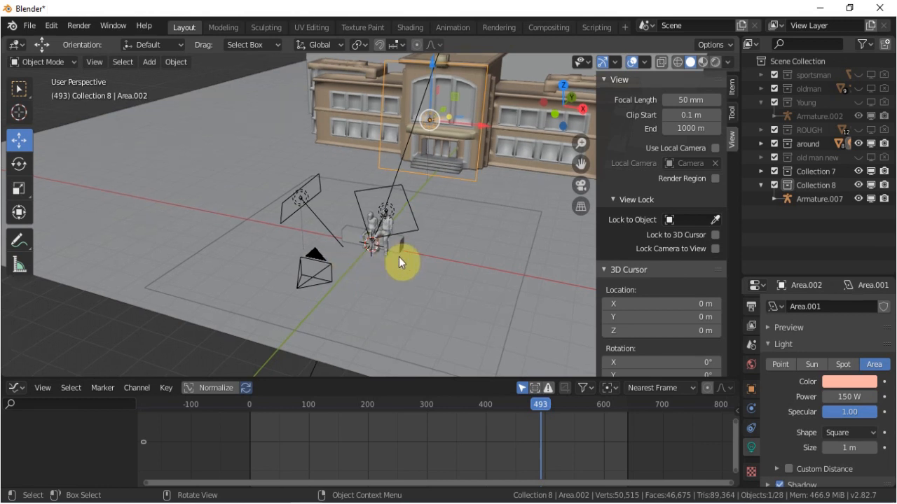
# Preview the scene through the camera in Rendered shading, and return to Solid shading.
pyautogui.press('KP_0')
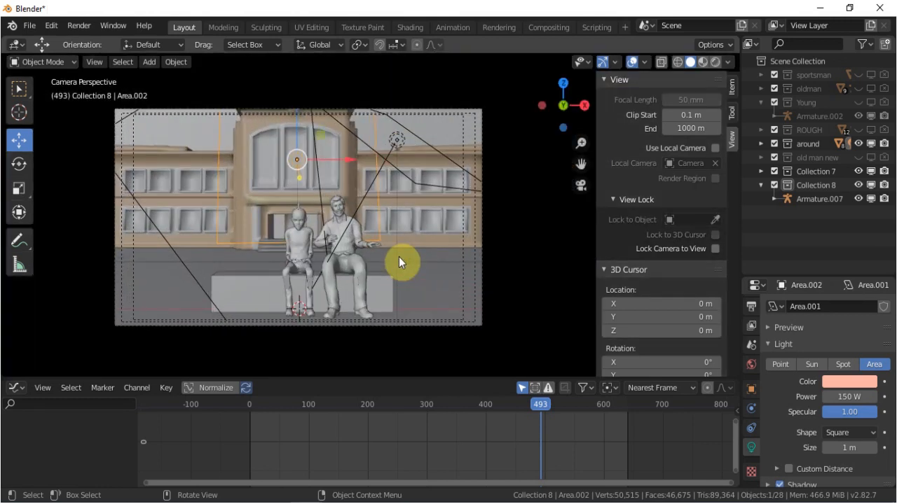
pyautogui.press('z')
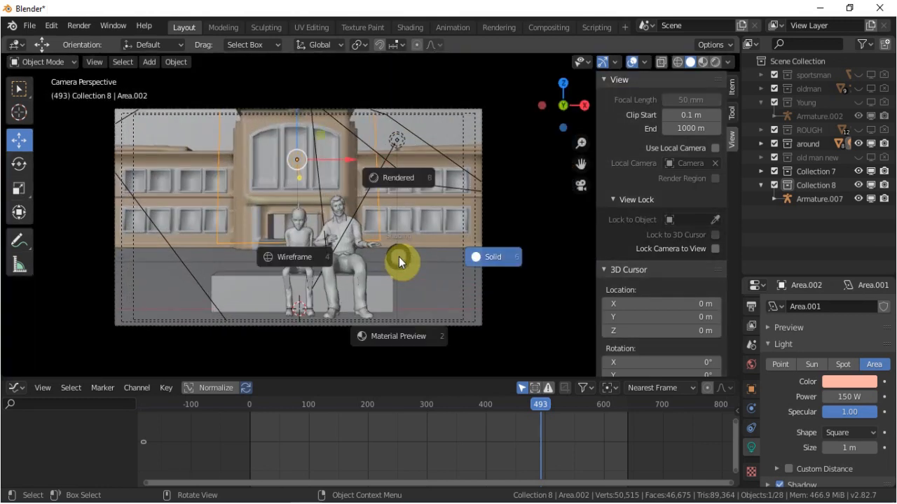
pyautogui.click(406, 179)
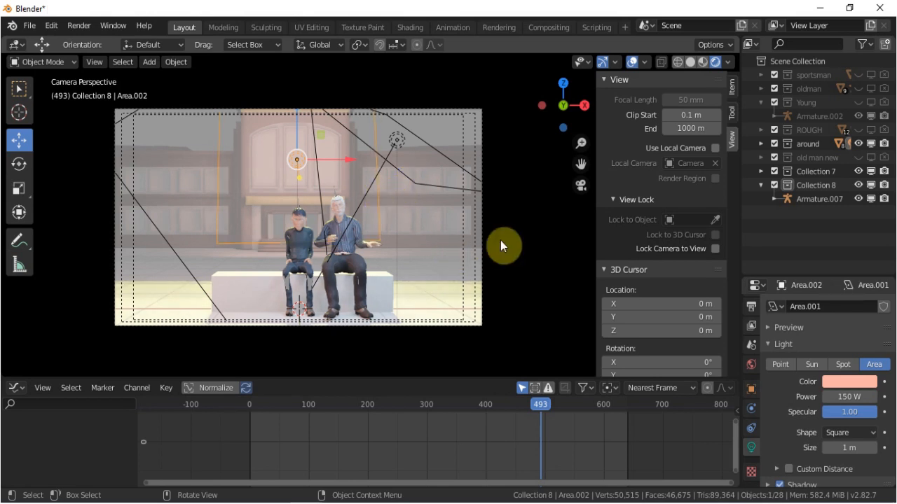
pyautogui.press('z')
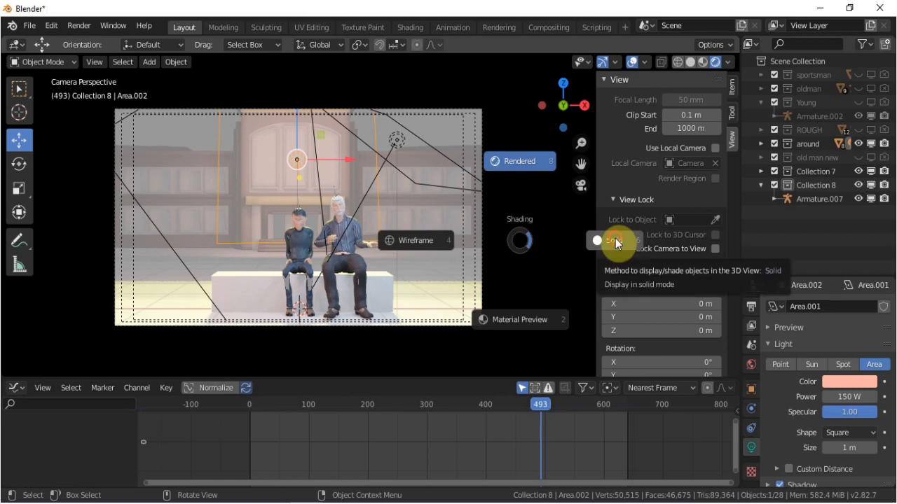
pyautogui.click(615, 238)
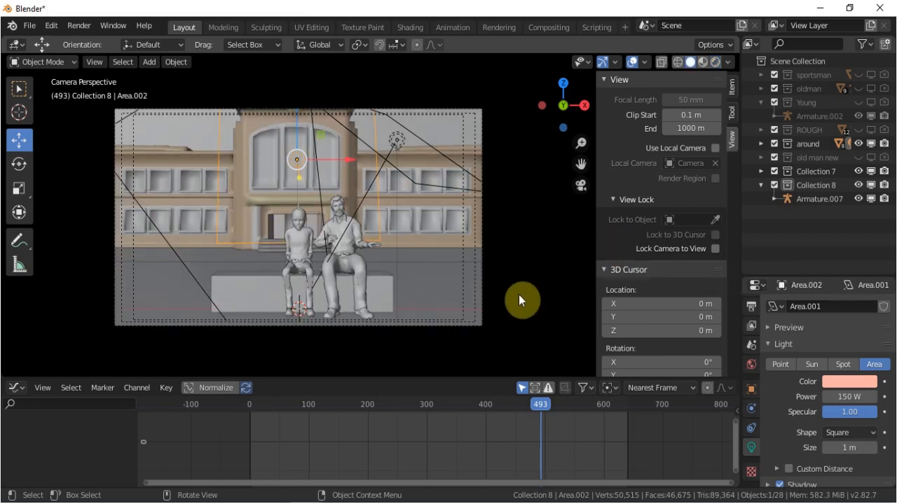
# Look through the scene's view layer, output and render settings, including the Eevee sampling options.
pyautogui.click(754, 328)
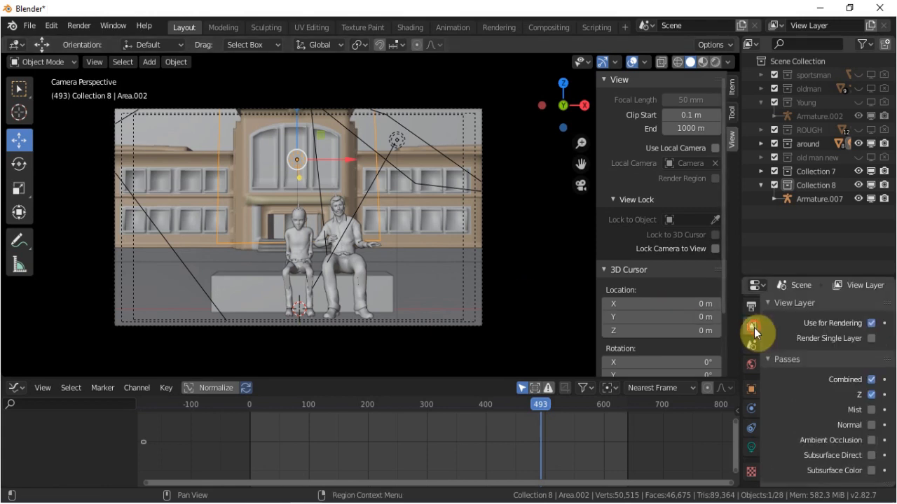
pyautogui.click(752, 346)
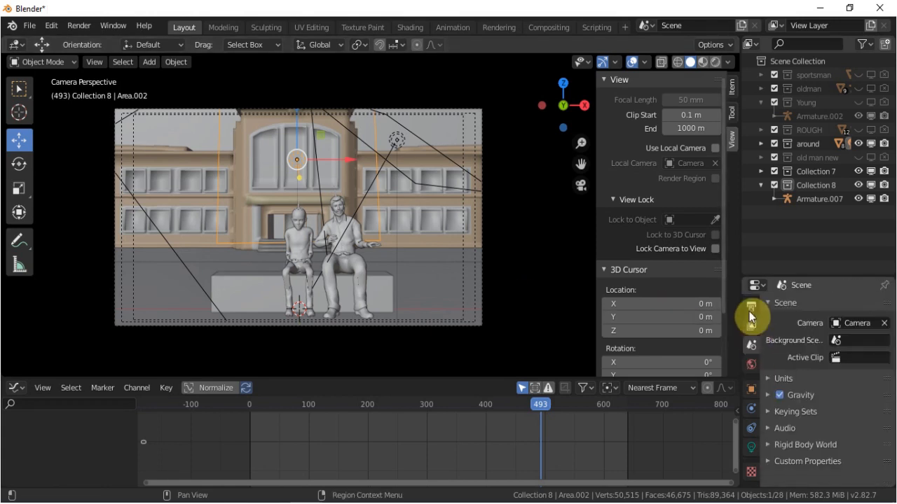
pyautogui.click(752, 326)
pyautogui.scroll(5, 810, 389)
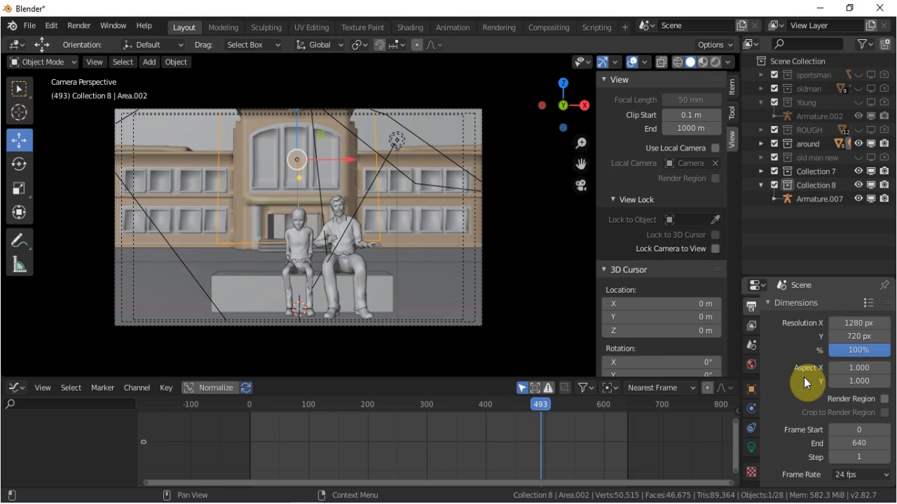
pyautogui.click(751, 350)
pyautogui.click(752, 331)
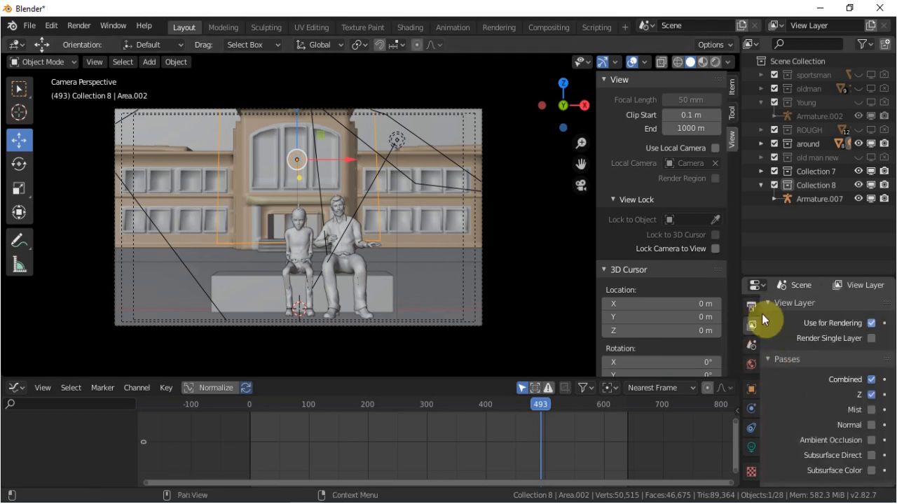
pyautogui.click(752, 307)
pyautogui.scroll(2, 752, 304)
pyautogui.click(753, 332)
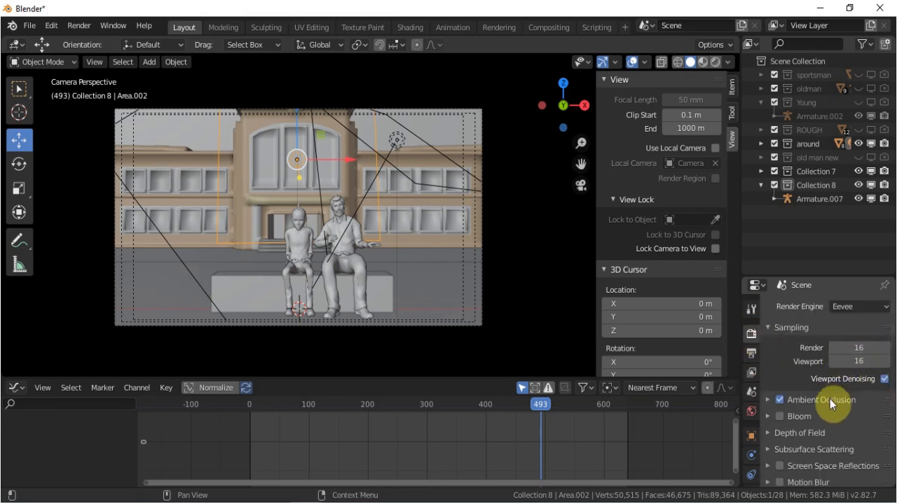
pyautogui.scroll(-5, 828, 404)
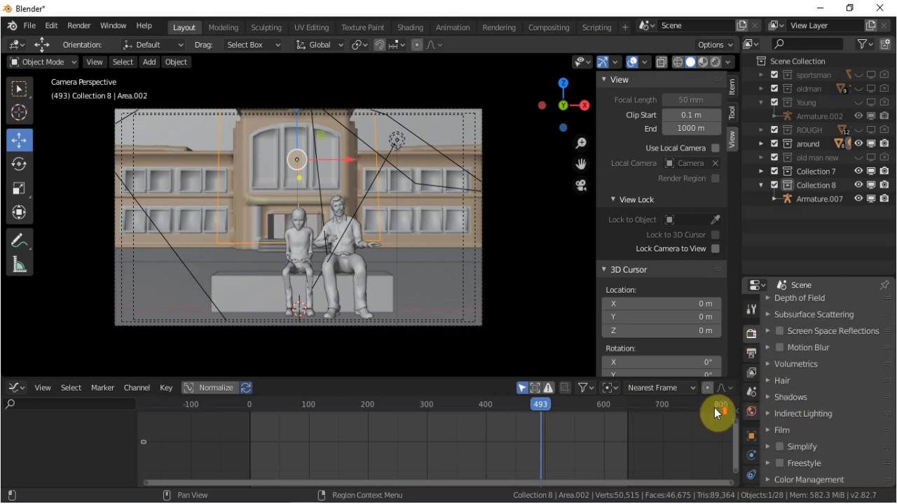
pyautogui.scroll(3, 714, 413)
pyautogui.scroll(5, 798, 367)
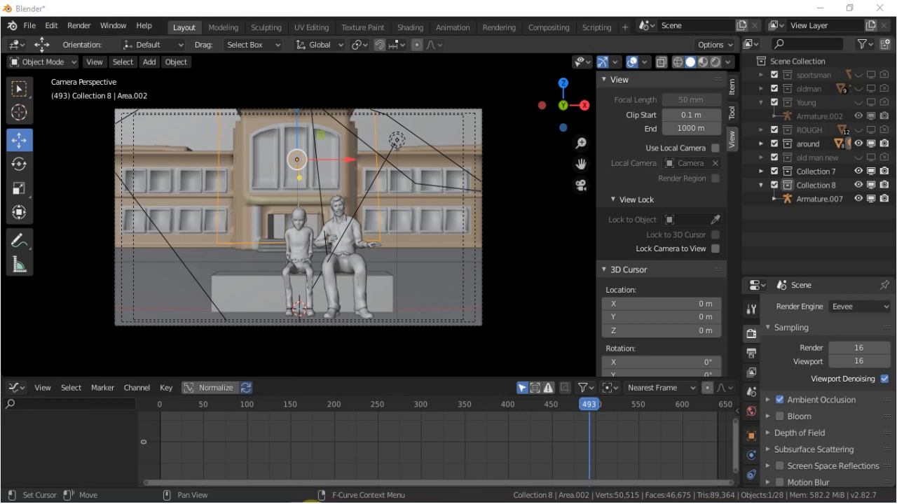
# Switch to the other Blender window with the running character, enlarge the timeline area and select the first armature.
pyautogui.moveTo(250, 499)
pyautogui.click(141, 443)
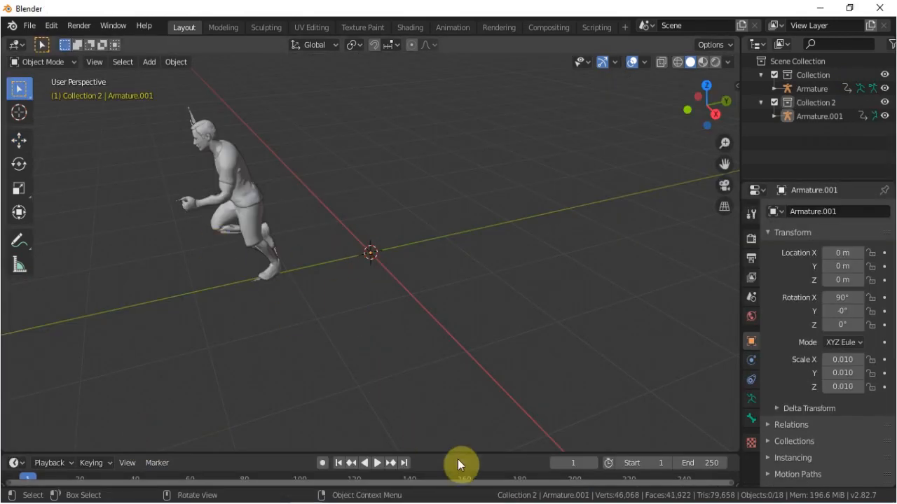
pyautogui.moveTo(458, 453); pyautogui.dragTo(467, 382)
pyautogui.click(190, 77)
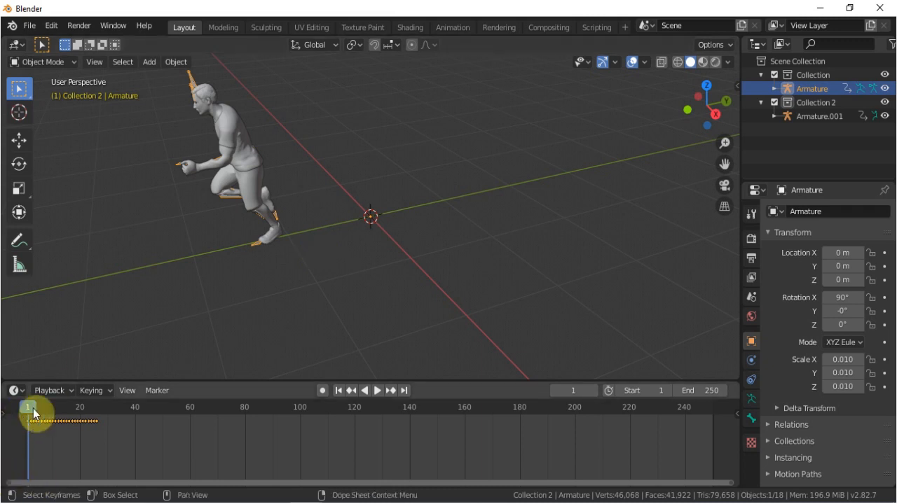
# Play the character's running animation, and bring the timeline back to frame 0.
pyautogui.press('space')
pyautogui.press('space')
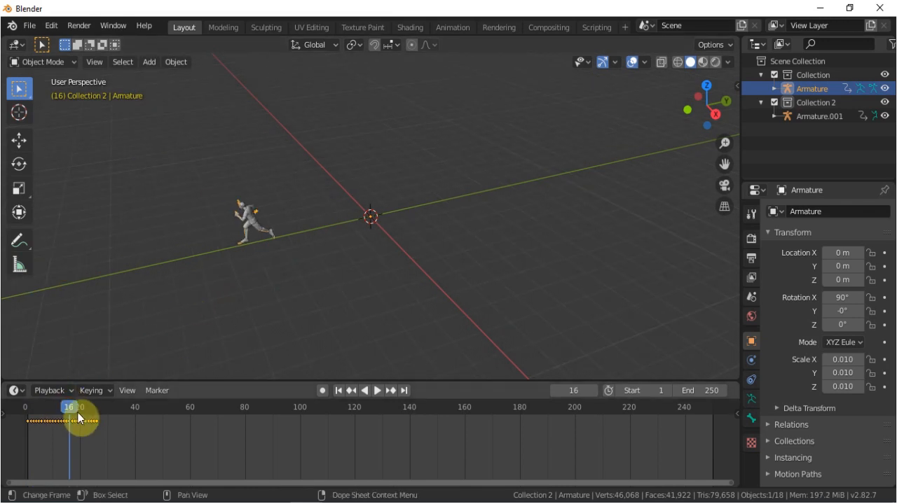
pyautogui.press('space')
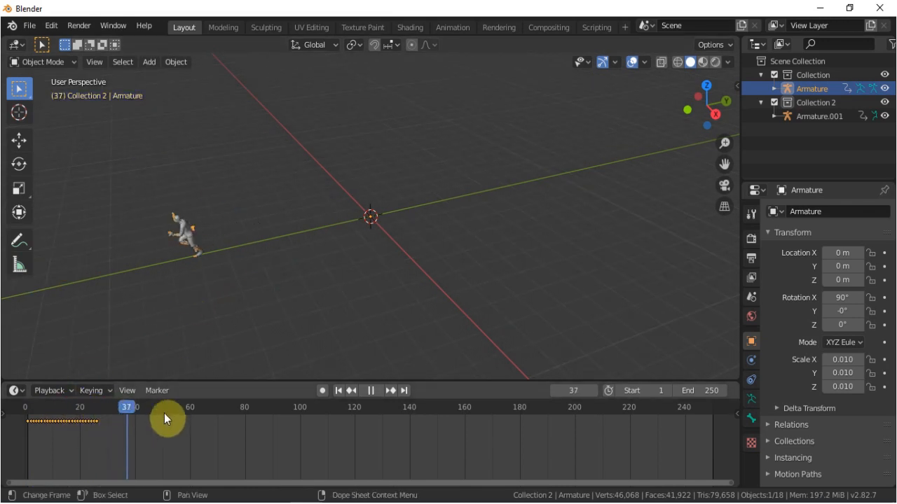
pyautogui.moveTo(99, 421); pyautogui.dragTo(21, 418)
pyautogui.press('space')
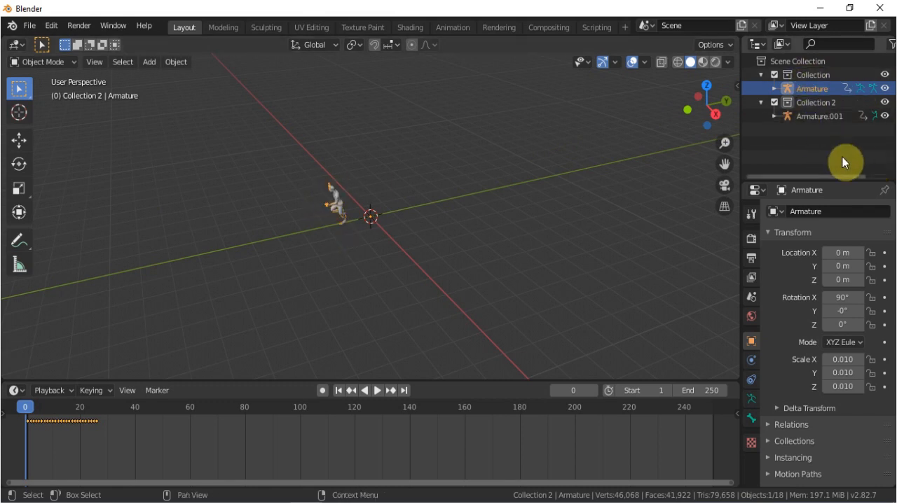
# Show the viewport and render restriction toggles in the scene's object list.
pyautogui.scroll(-2, 869, 48)
pyautogui.click(869, 47)
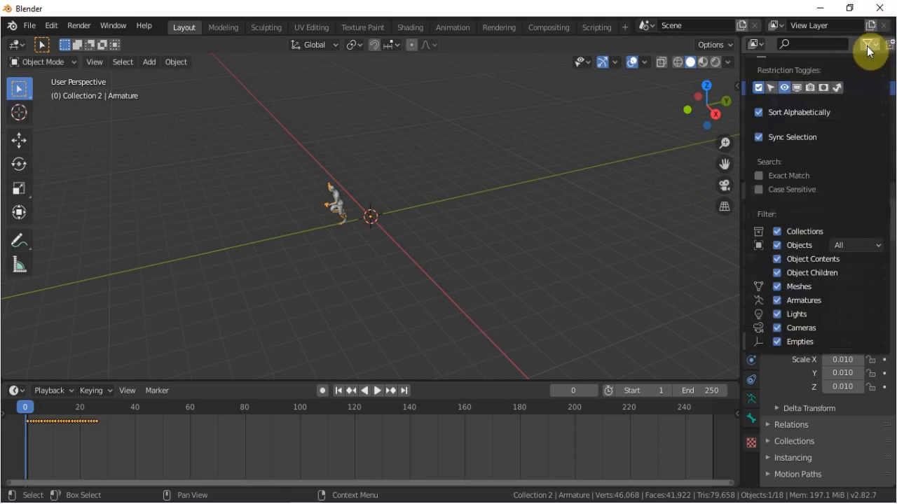
pyautogui.click(797, 88)
pyautogui.click(810, 87)
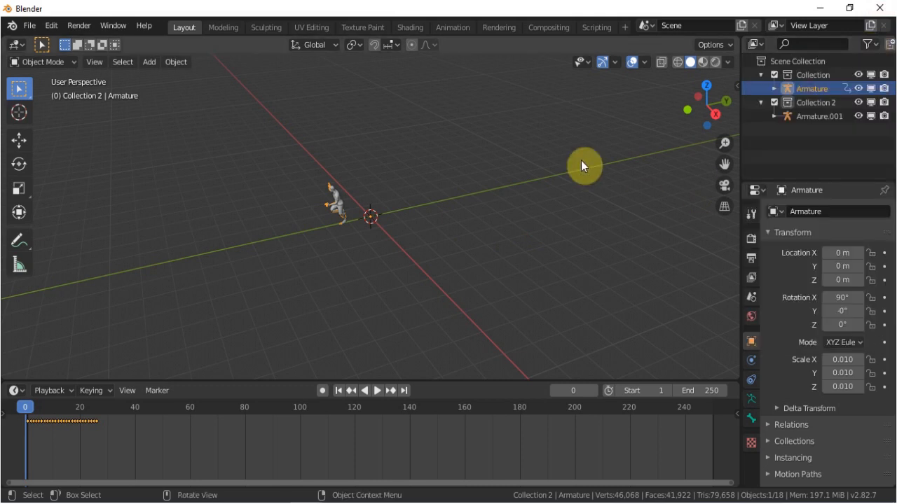
# Select Armature.001 and shift all its keyframes so its animation starts at frame 27, after the first armature's run.
pyautogui.click(803, 115)
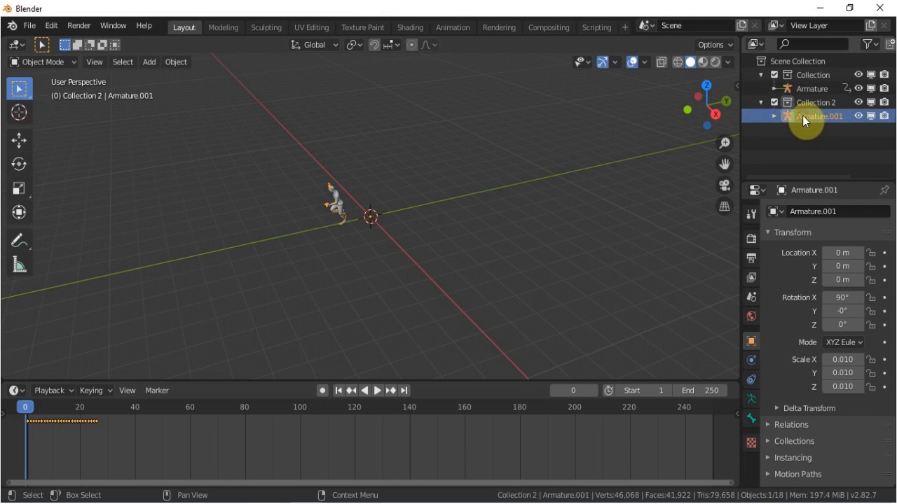
pyautogui.moveTo(34, 404); pyautogui.dragTo(95, 414)
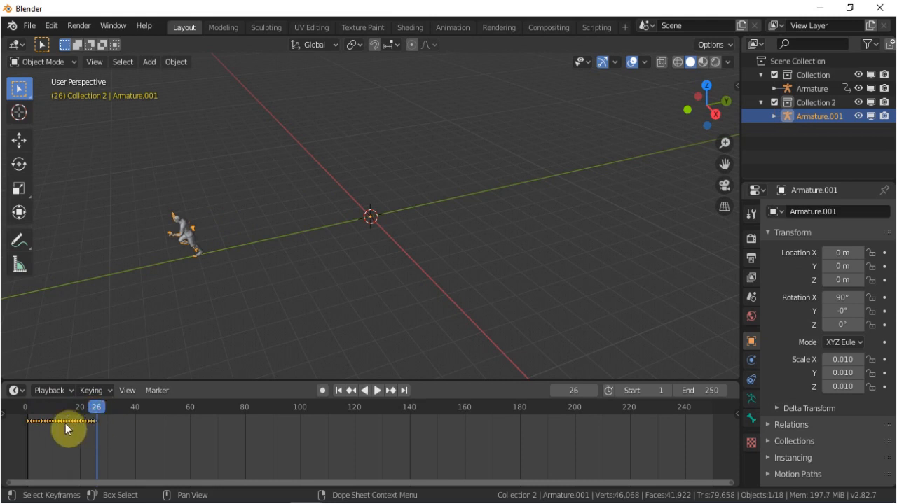
pyautogui.press('g')
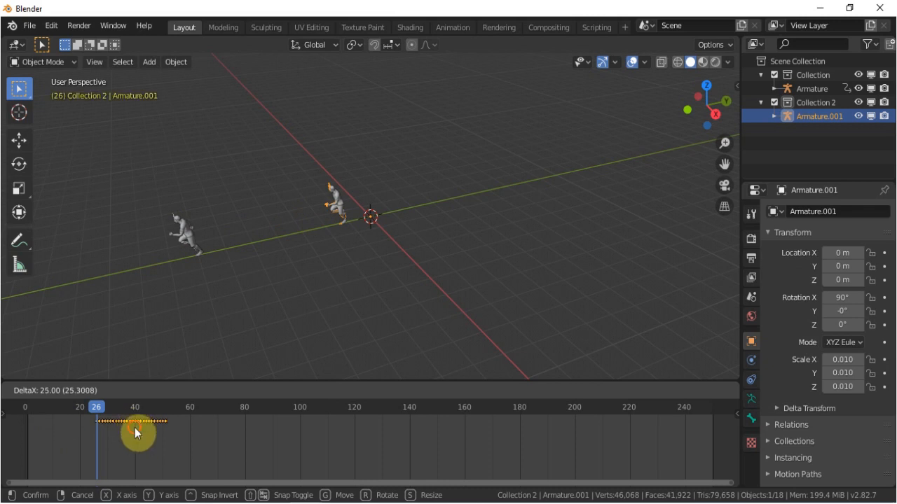
pyautogui.click(135, 427)
pyautogui.moveTo(102, 409)
pyautogui.mouseDown()
pyautogui.moveTo(74, 407)
pyautogui.moveTo(98, 410)
pyautogui.mouseUp()
pyautogui.press('g')
pyautogui.click(147, 424)
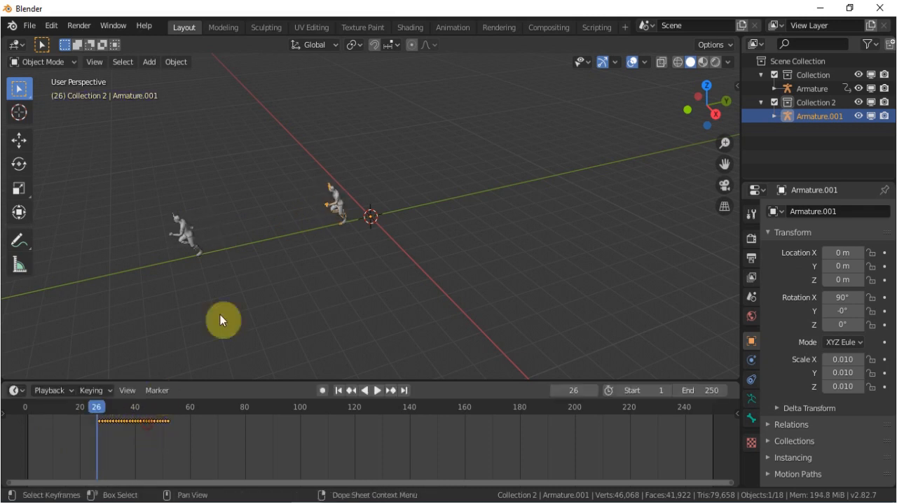
# Move Armature.001 along Y to about -5.75 m to meet the first runner's end position, and check the motion between frames 27 and 52.
pyautogui.click(19, 140)
pyautogui.moveTo(431, 203); pyautogui.dragTo(284, 240)
pyautogui.moveTo(94, 407); pyautogui.dragTo(169, 384)
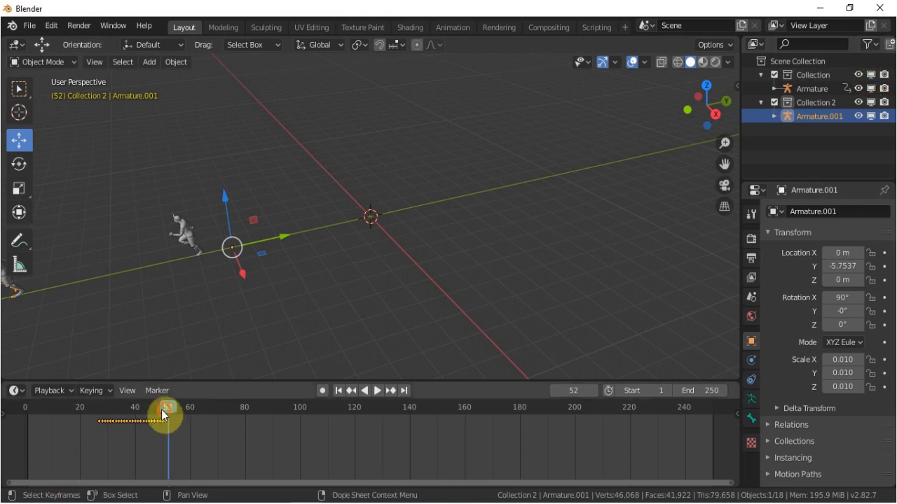
pyautogui.moveTo(164, 410); pyautogui.dragTo(98, 412)
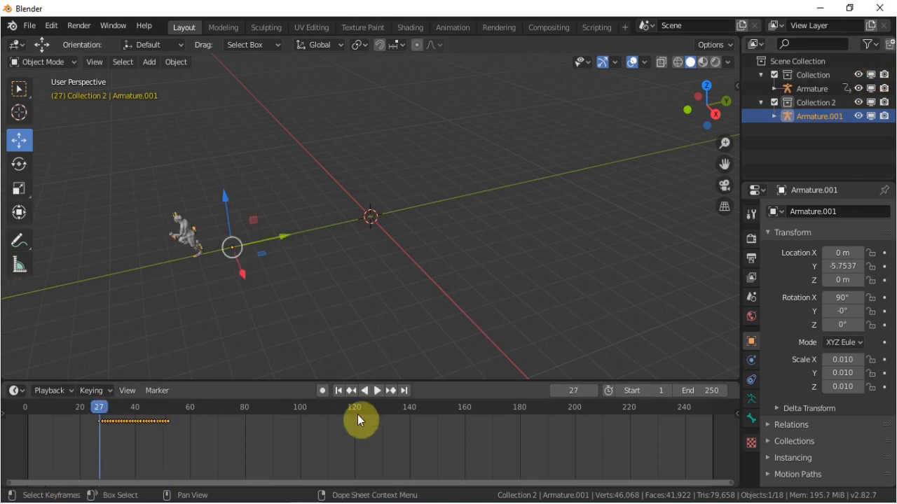
# Set the animation's end frame to 26.
pyautogui.click(708, 391)
pyautogui.write('2')
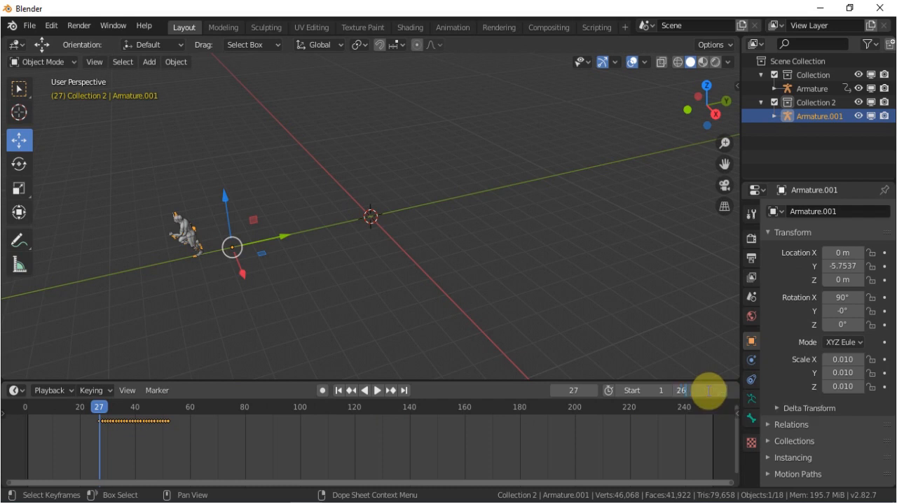
pyautogui.write('6')
pyautogui.press('Return')
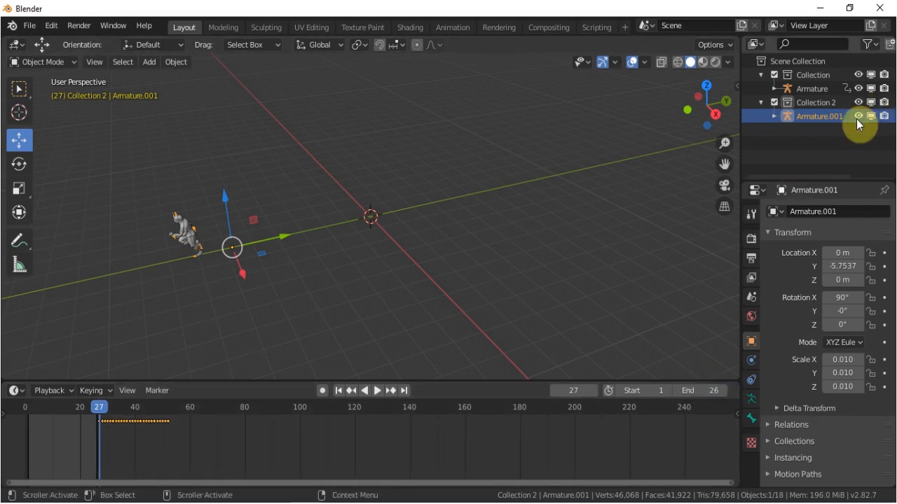
# Disable Collection 2 in viewports and renders, and enable it again.
pyautogui.click(871, 104)
pyautogui.click(871, 105)
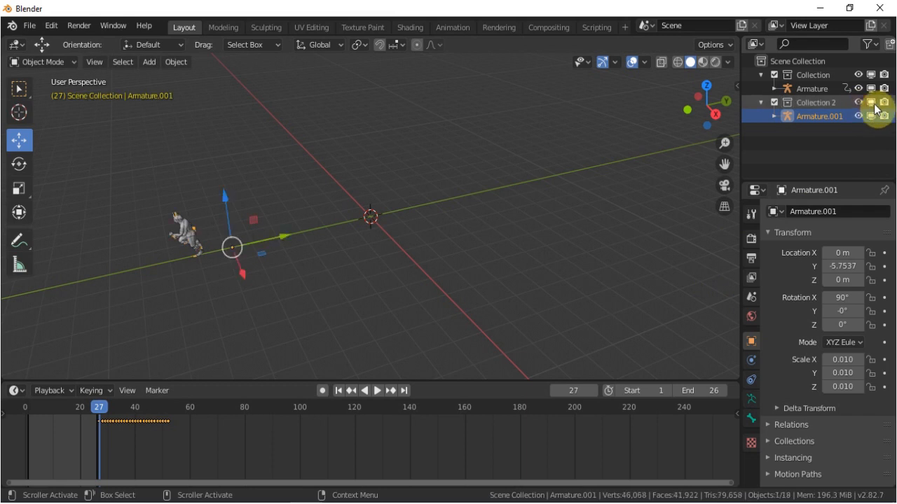
pyautogui.click(871, 104)
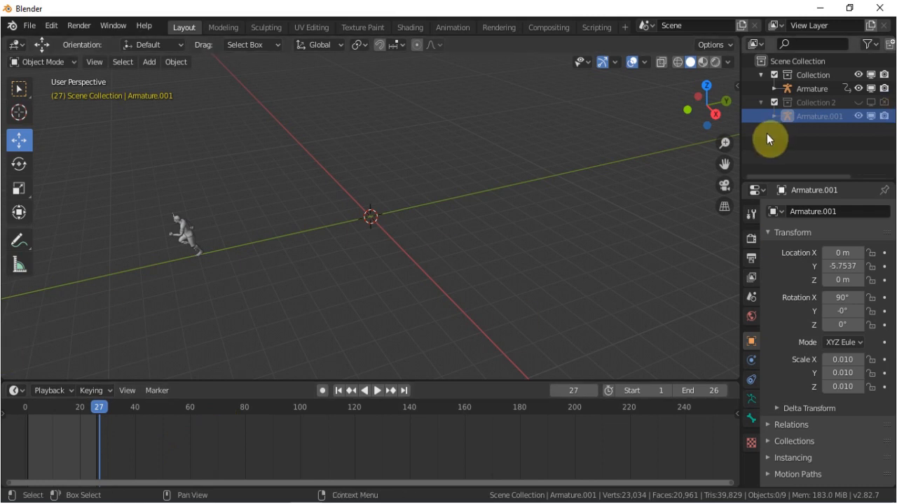
pyautogui.click(871, 103)
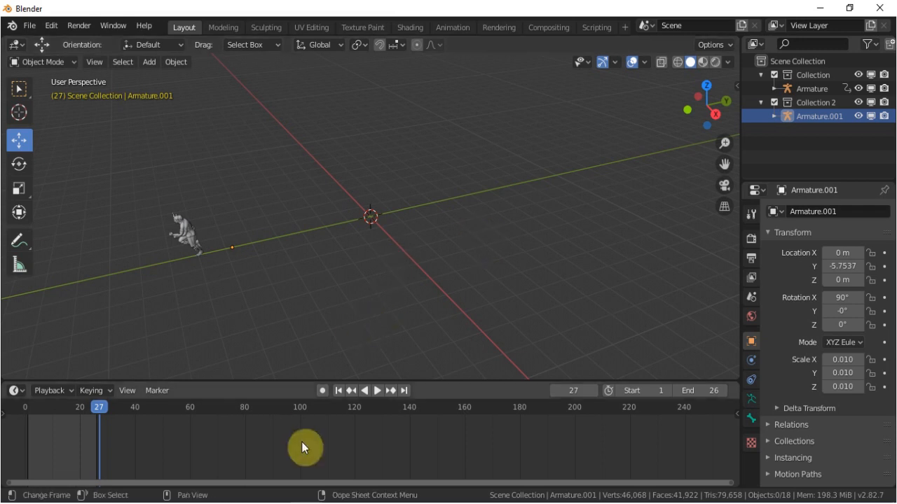
# Start a new Video Editing project without saving the changes to the current file.
pyautogui.click(29, 28)
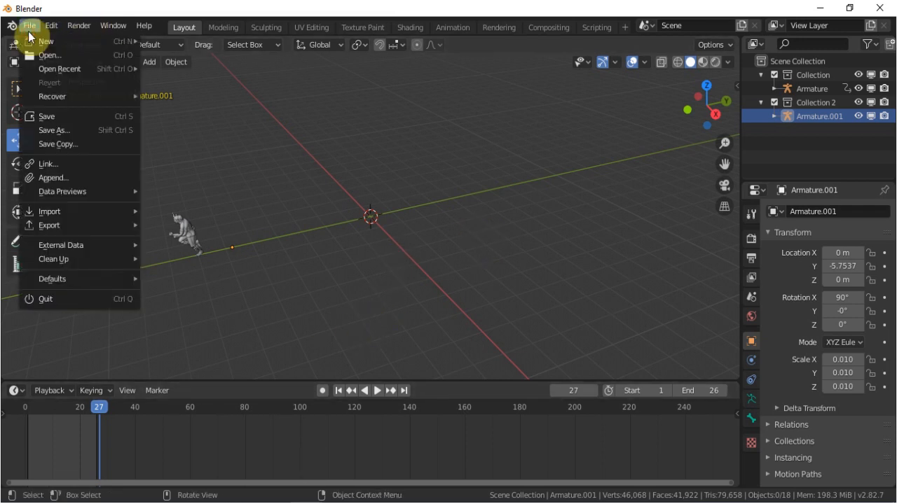
pyautogui.moveTo(59, 48)
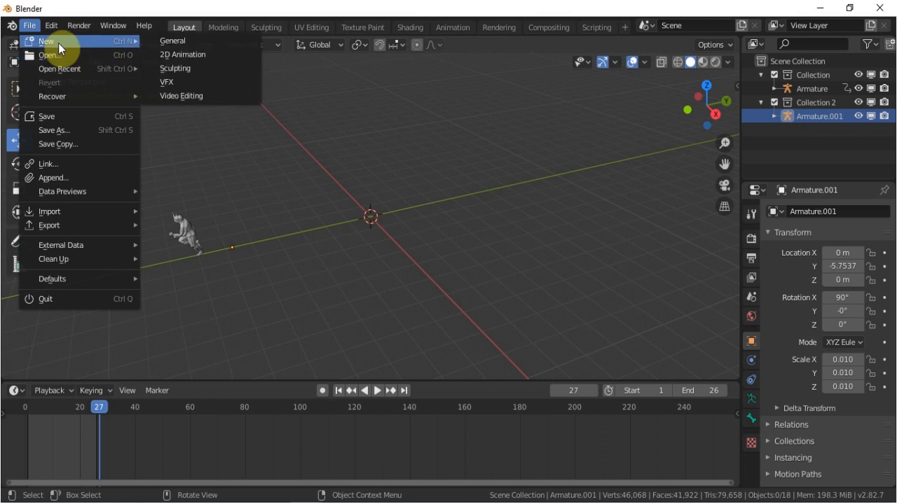
pyautogui.click(212, 92)
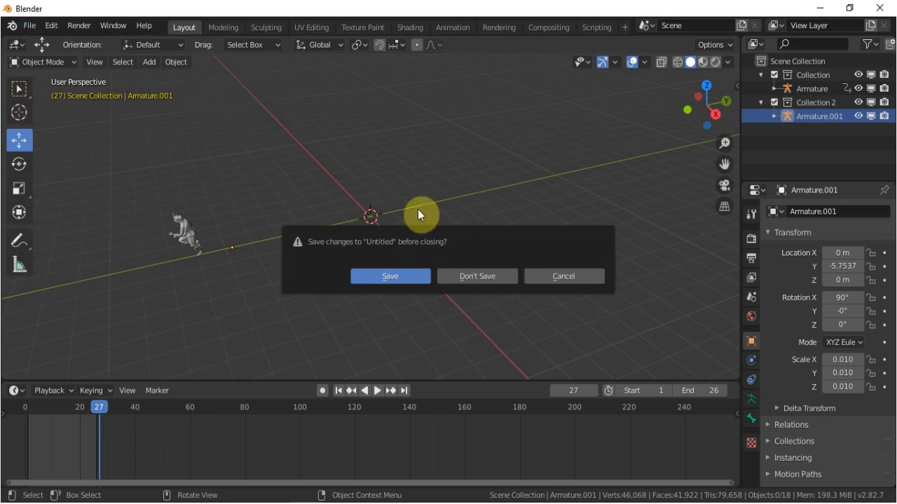
pyautogui.click(485, 275)
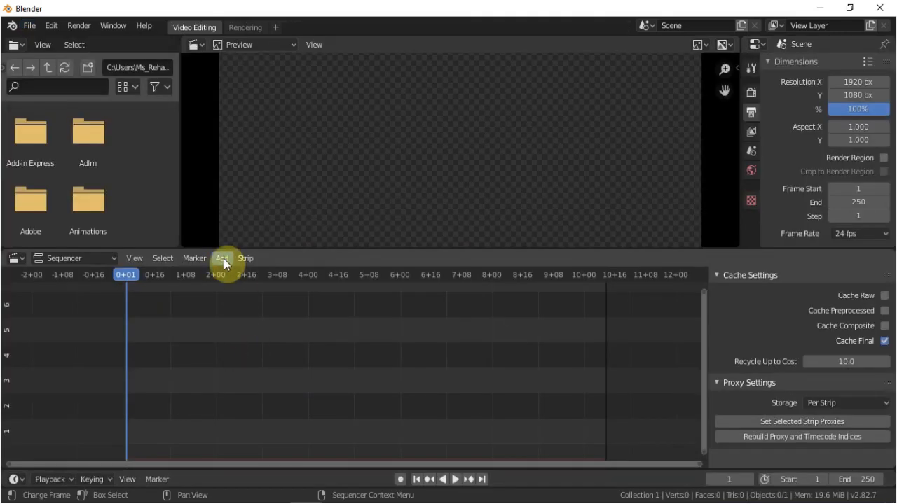
# Begin adding an image sequence, go up to the parent folder and display its contents as thumbnails.
pyautogui.click(223, 259)
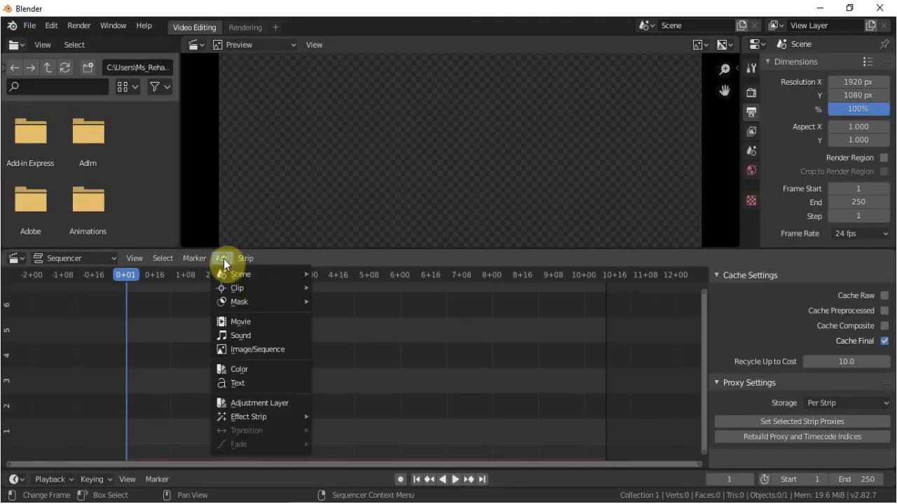
pyautogui.click(254, 348)
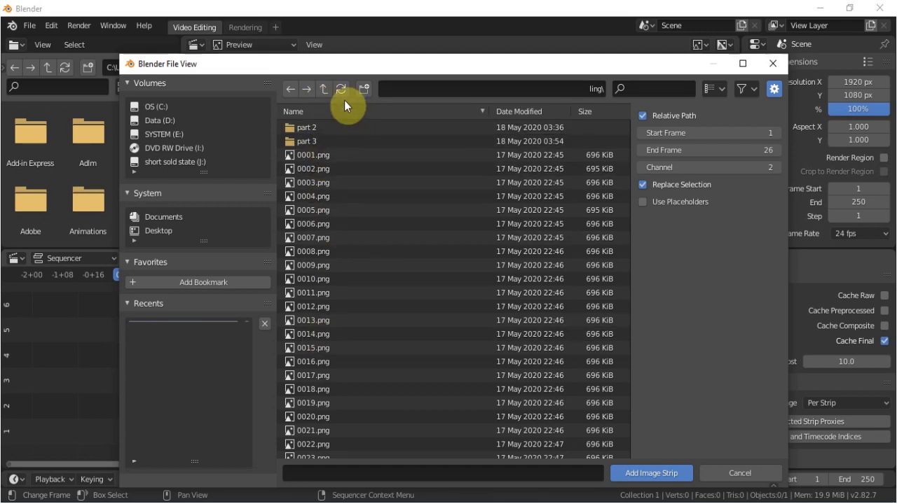
pyautogui.click(323, 89)
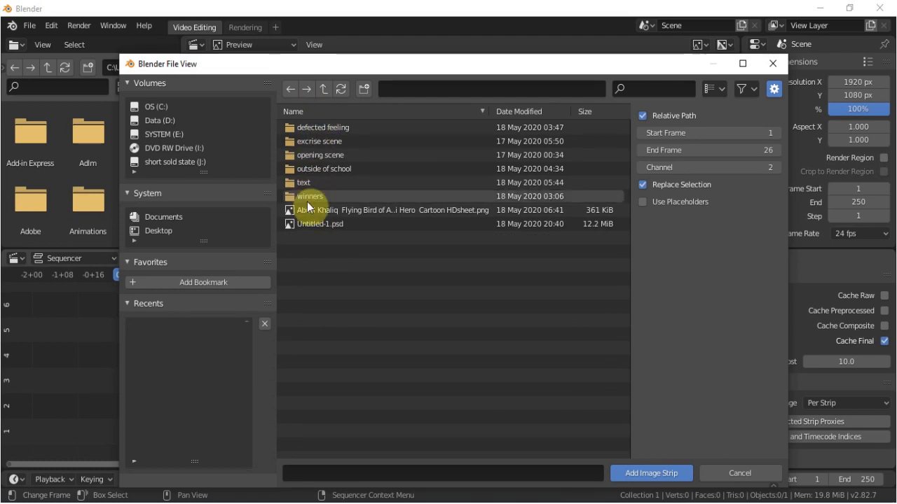
pyautogui.click(754, 90)
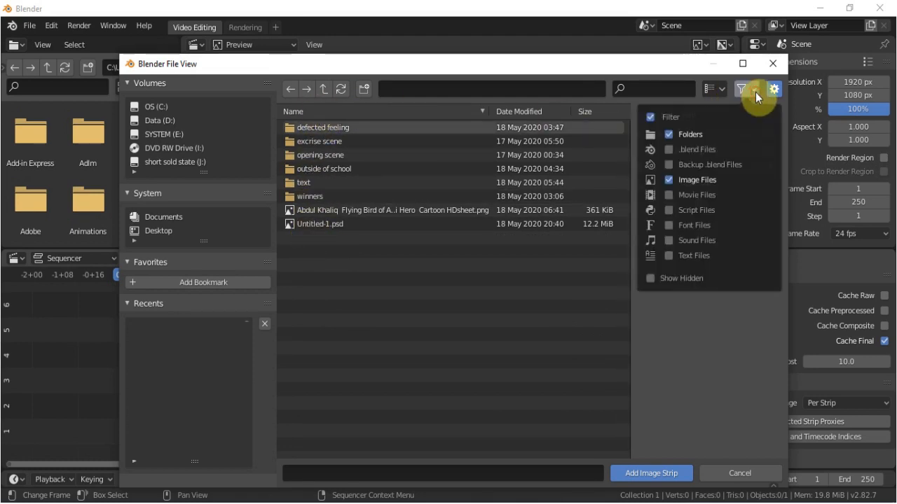
pyautogui.click(716, 87)
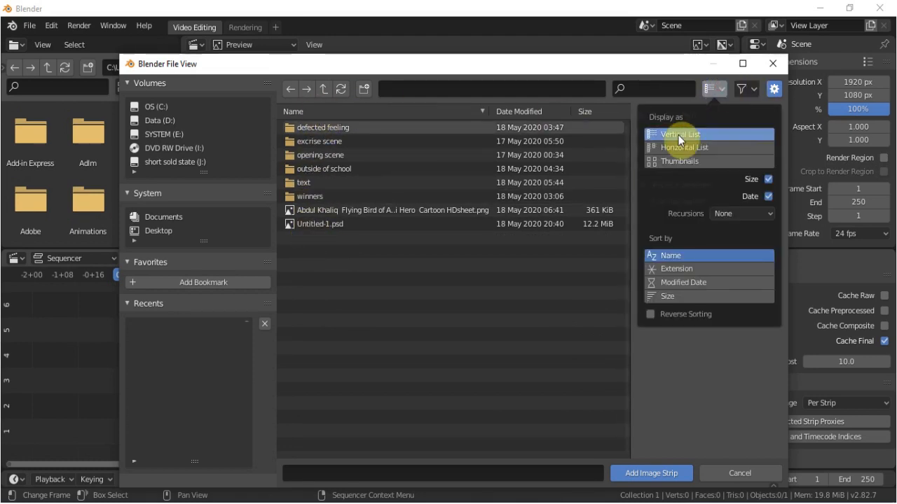
pyautogui.click(661, 163)
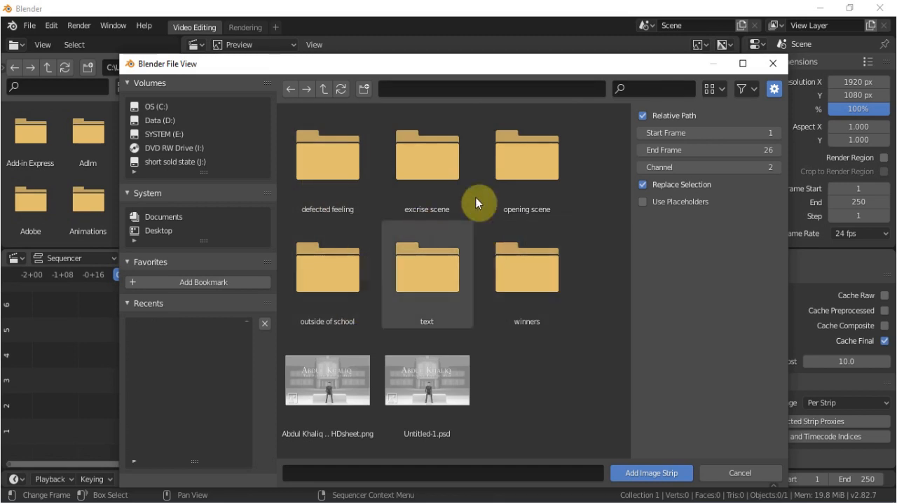
# Add all the numbered PNG frames from the "opening scene" folder as one image strip.
pyautogui.click(505, 191)
pyautogui.doubleClick(505, 191)
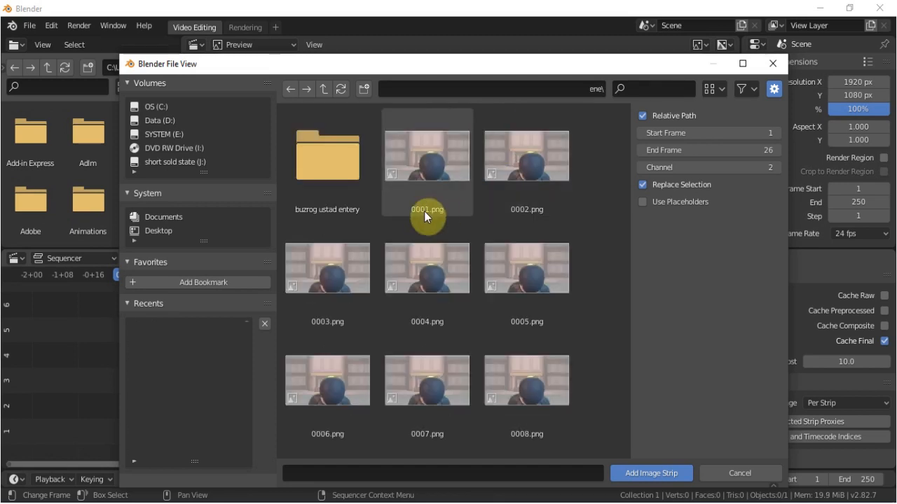
pyautogui.press('a')
pyautogui.click(651, 473)
pyautogui.scroll(-4, 362, 375)
pyautogui.scroll(-3, 362, 375)
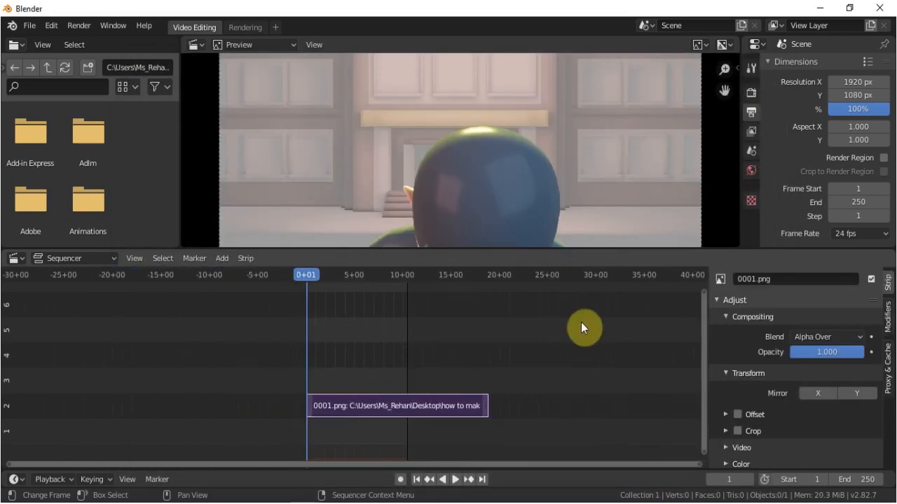
# Set the project's end frame to 1396 and scrub through the image strip to about 17+22.
pyautogui.moveTo(860, 481); pyautogui.dragTo(821, 462)
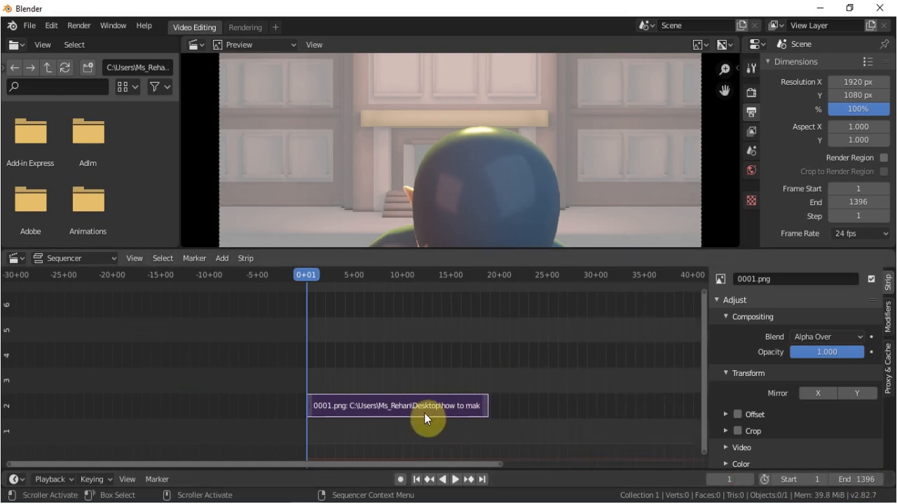
pyautogui.scroll(-2, 414, 172)
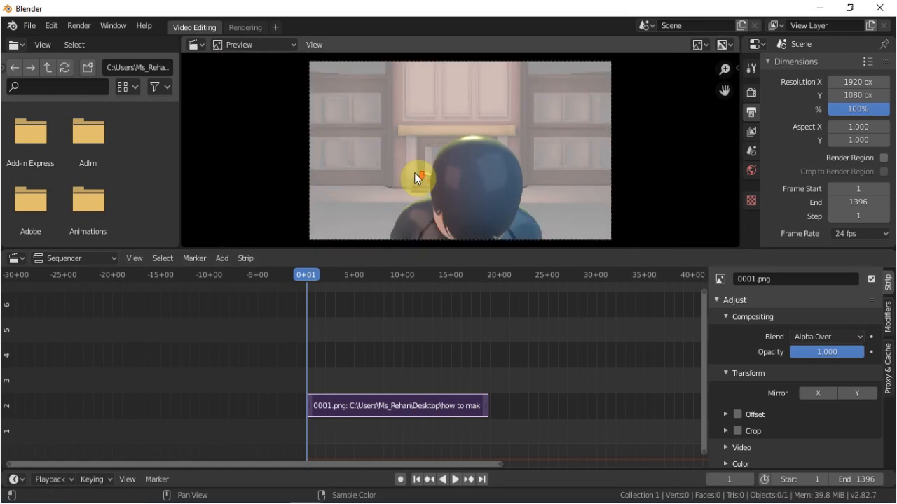
pyautogui.scroll(-1, 414, 172)
pyautogui.moveTo(315, 275); pyautogui.dragTo(479, 276)
pyautogui.click(394, 421)
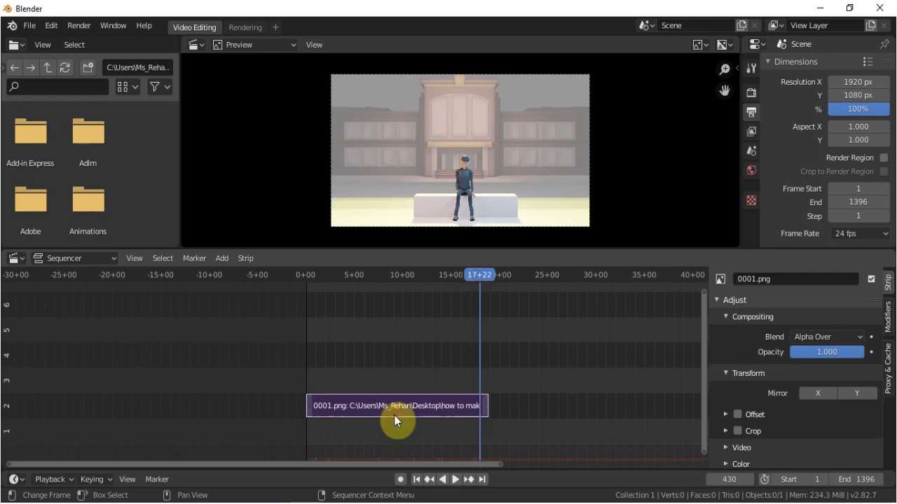
# Add a Speed Control effect to the image strip and scrub back to 12+17 to check it.
pyautogui.click(219, 258)
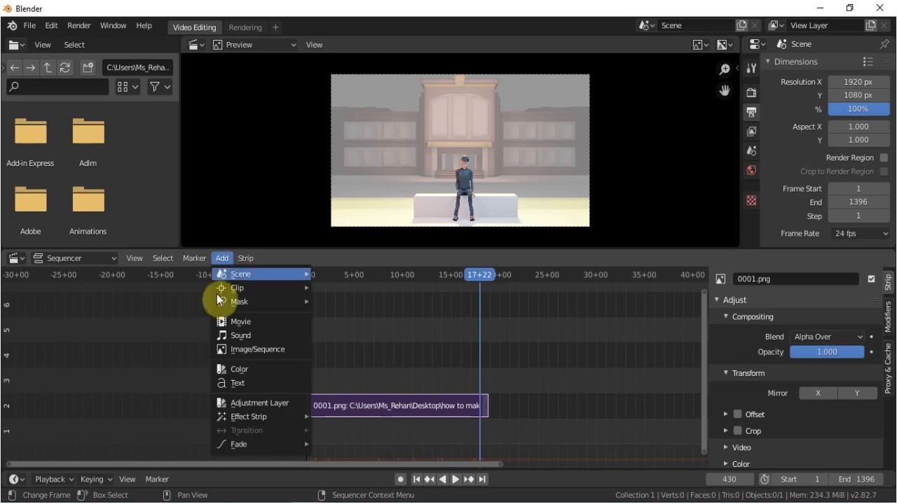
pyautogui.moveTo(237, 422)
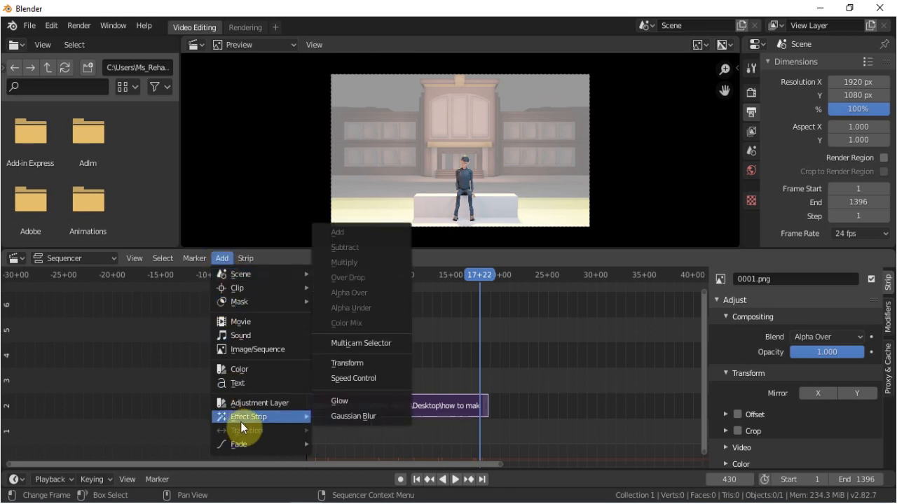
pyautogui.click(353, 379)
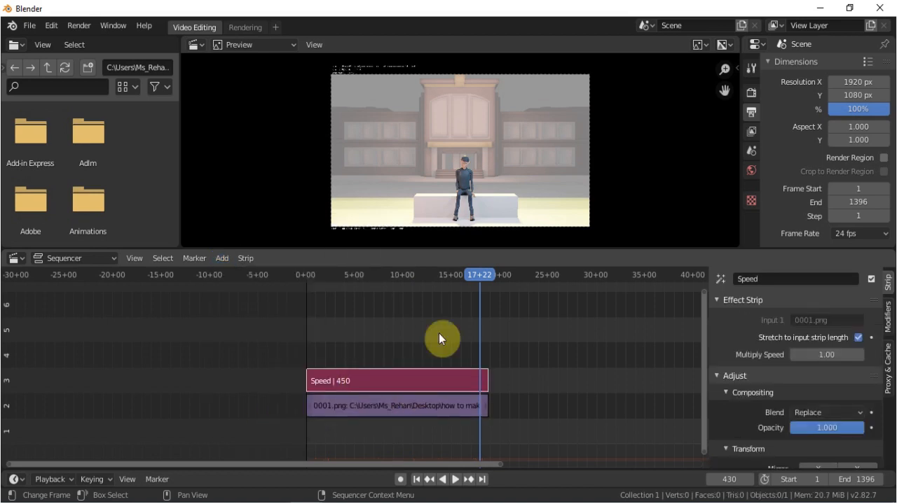
pyautogui.moveTo(476, 274); pyautogui.dragTo(429, 264)
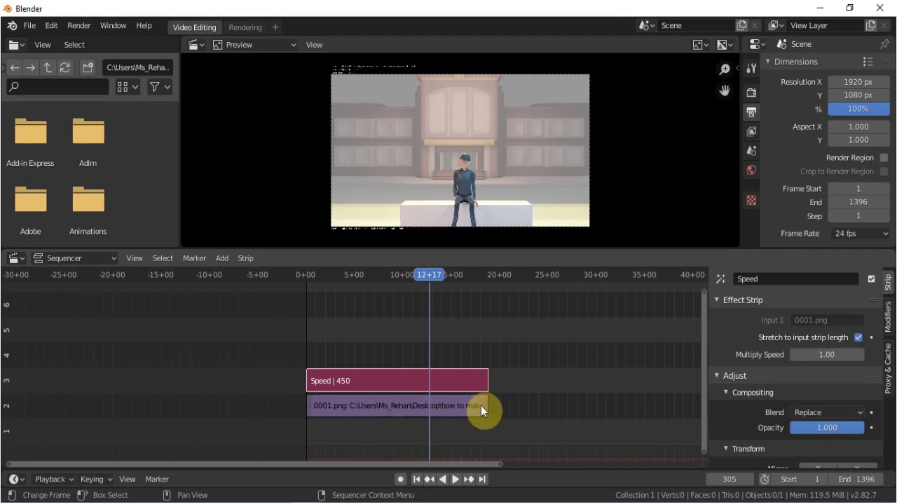
pyautogui.click(485, 407)
pyautogui.moveTo(485, 407); pyautogui.dragTo(416, 407)
pyautogui.moveTo(424, 268); pyautogui.dragTo(389, 286)
pyautogui.moveTo(402, 284); pyautogui.dragTo(407, 303)
pyautogui.hotkey('ctrl', 'z')
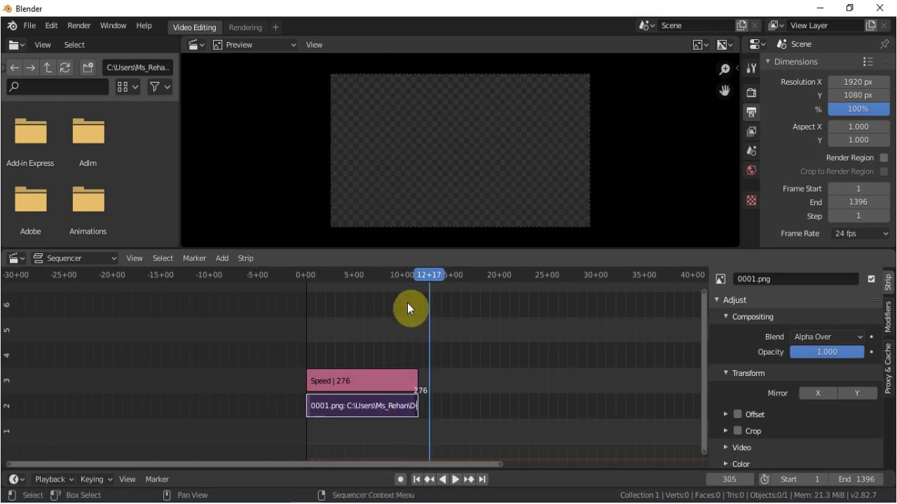
pyautogui.hotkey('ctrl', 'z')
# Shorten the image strip to 214 frames by moving its end handle to about 9+02, and scrub to 7+23.
pyautogui.moveTo(433, 273); pyautogui.dragTo(393, 278)
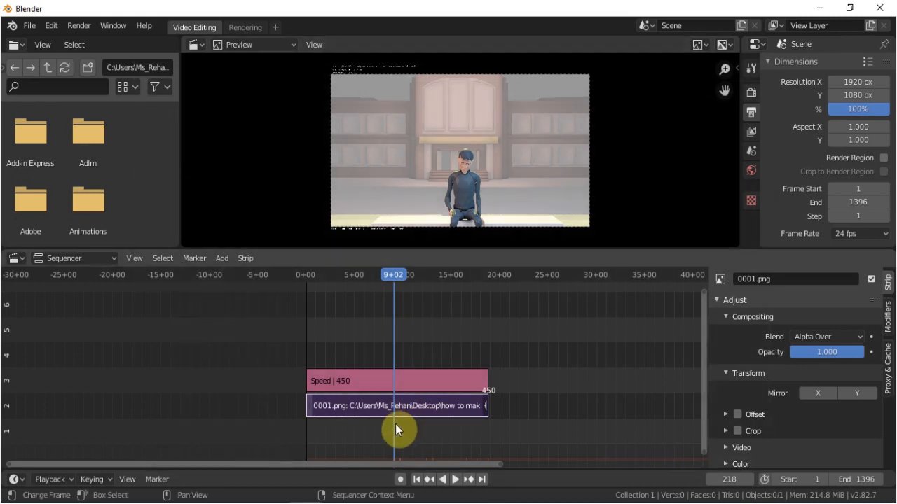
pyautogui.press('g')
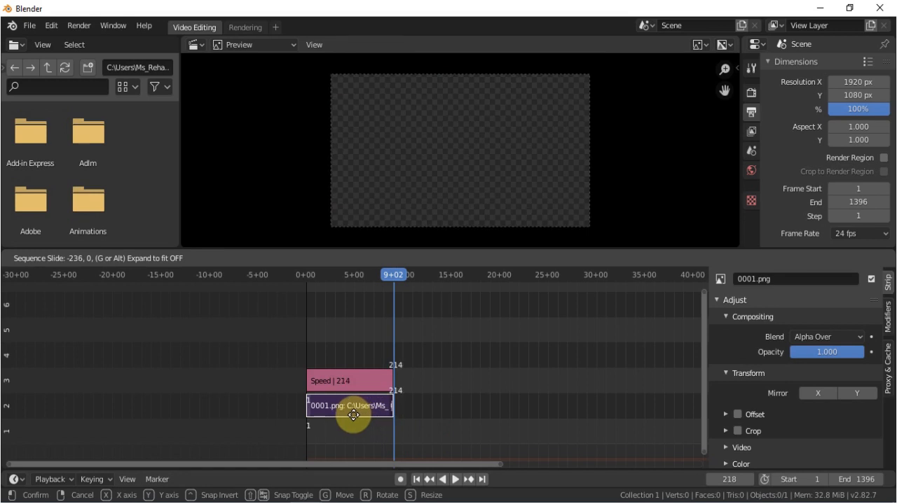
pyautogui.click(353, 415)
pyautogui.moveTo(387, 276)
pyautogui.mouseDown()
pyautogui.moveTo(318, 282)
pyautogui.moveTo(383, 278)
pyautogui.mouseUp()
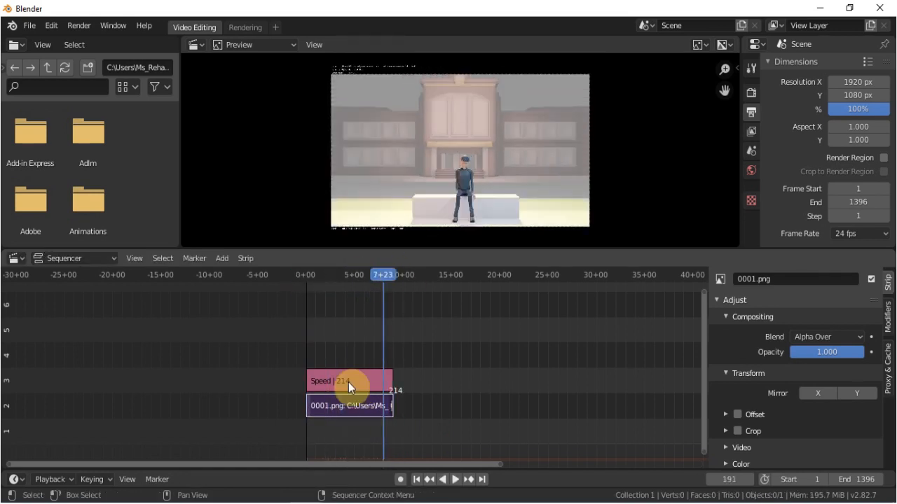
# Try a color saturation of 2 on the image strip, and set its saturation to 0.
pyautogui.click(356, 405)
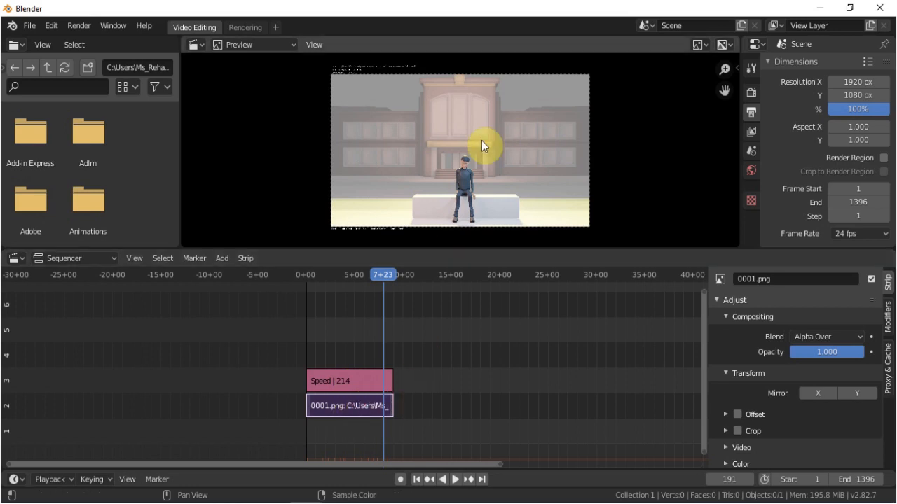
pyautogui.scroll(-3, 791, 379)
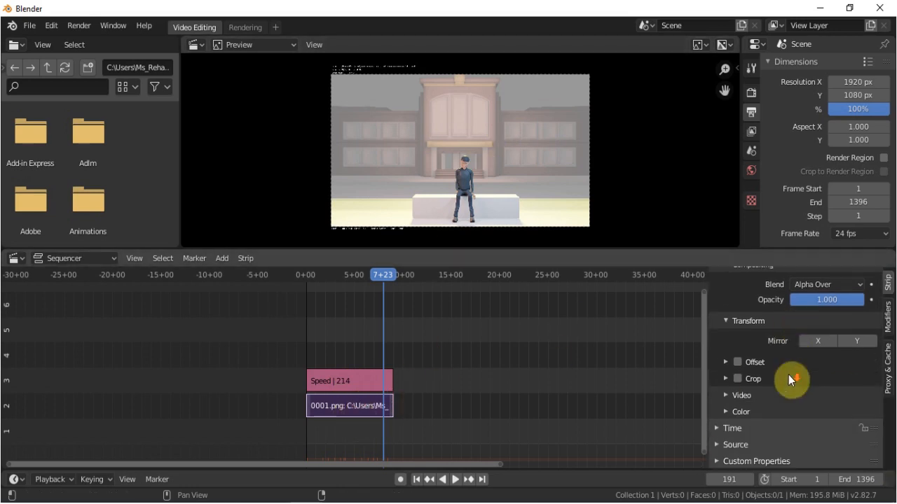
pyautogui.click(724, 413)
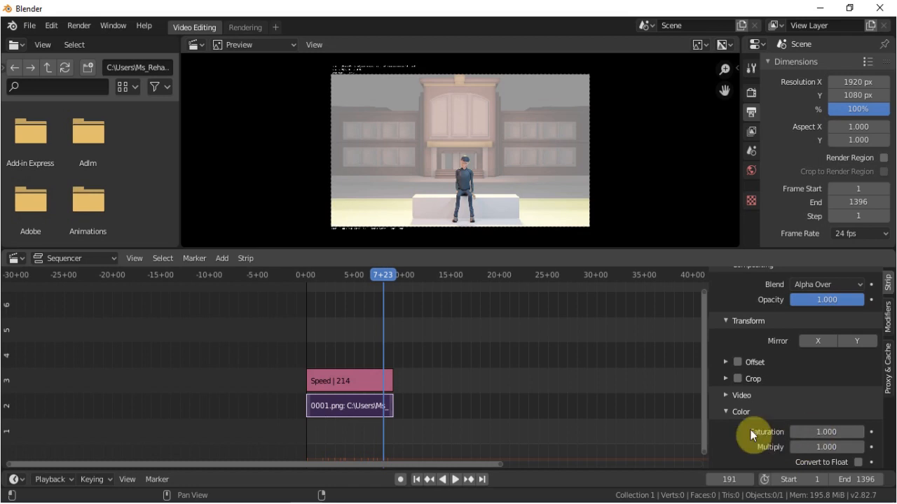
pyautogui.click(825, 432)
pyautogui.write('2')
pyautogui.press('Return')
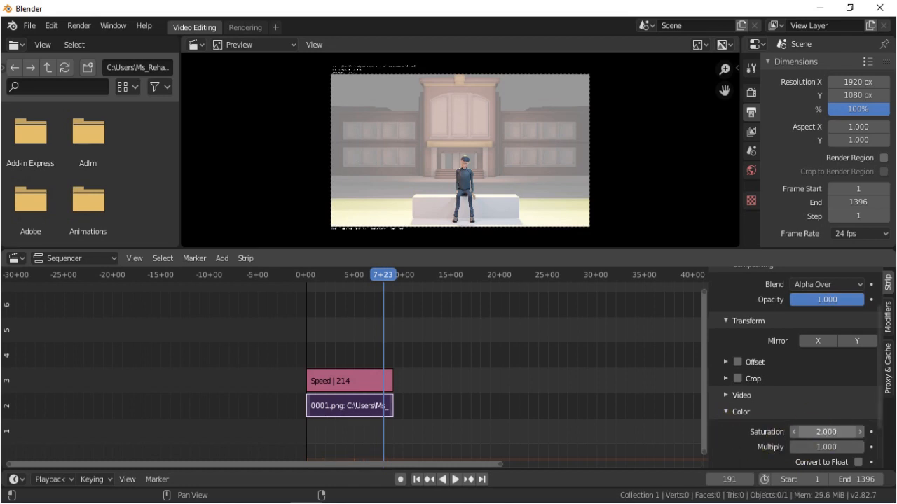
pyautogui.moveTo(827, 430); pyautogui.dragTo(73, 419)
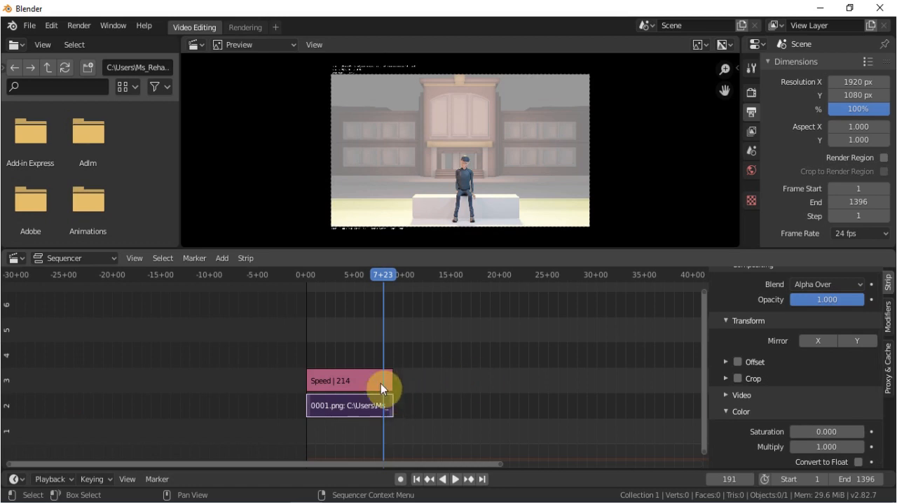
pyautogui.scroll(2, 492, 180)
pyautogui.scroll(-3, 491, 182)
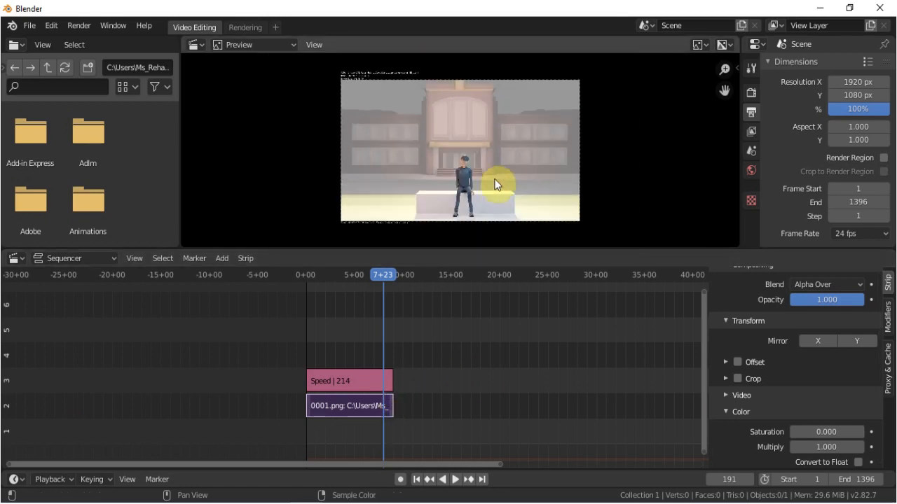
# Set the Speed effect strip's color saturation to 0 and play back the result.
pyautogui.click(342, 374)
pyautogui.scroll(-4, 765, 425)
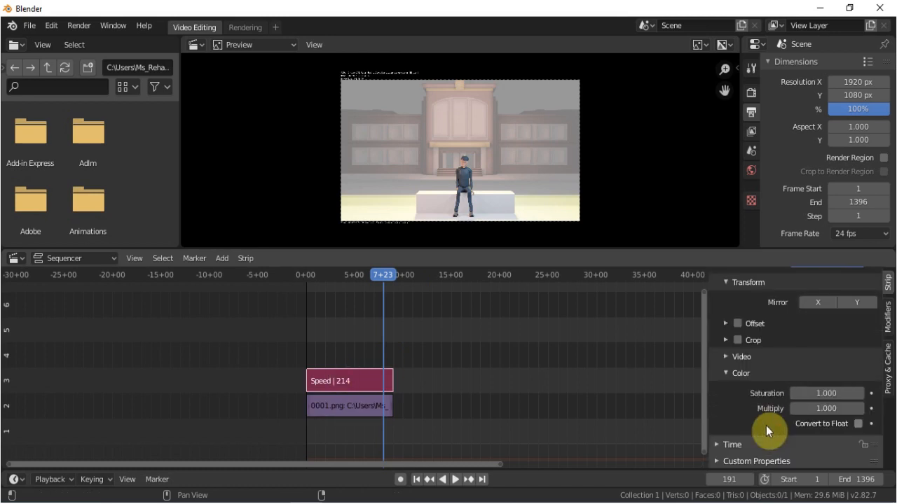
pyautogui.moveTo(826, 394); pyautogui.dragTo(770, 394)
pyautogui.scroll(6, 458, 160)
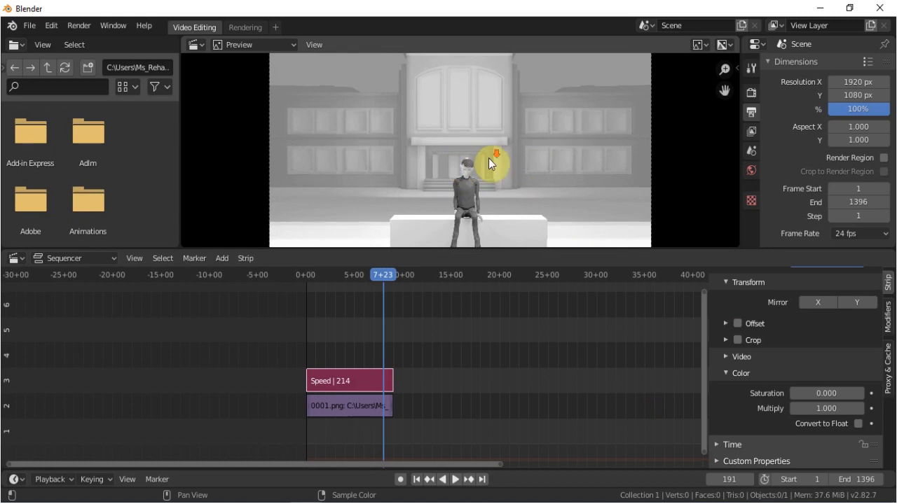
pyautogui.scroll(-2, 489, 158)
pyautogui.press('space')
# Return the playhead to frame 0 and add Action_Hero.mp3 there as a sound strip.
pyautogui.moveTo(354, 274); pyautogui.dragTo(302, 272)
pyautogui.click(222, 258)
pyautogui.click(240, 335)
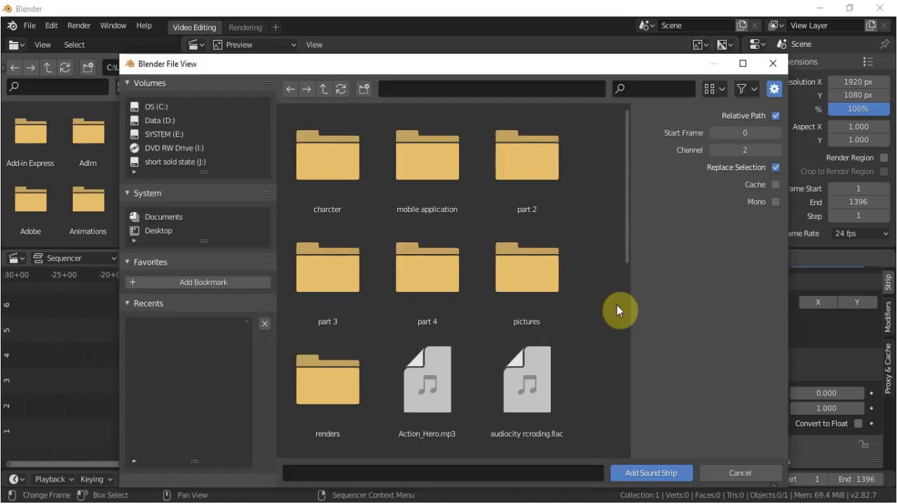
pyautogui.doubleClick(432, 390)
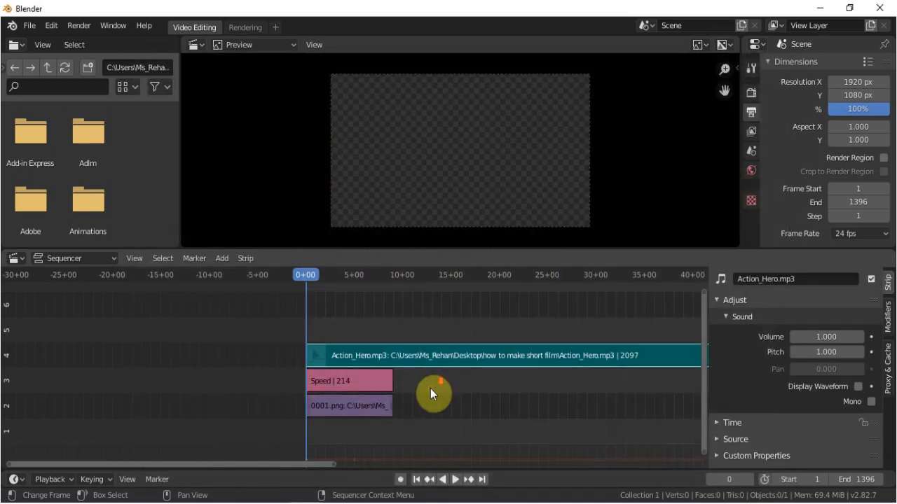
# Add rcording.mp3 as a second sound strip starting at frame 0, above the Action_Hero.mp3 strip.
pyautogui.click(226, 259)
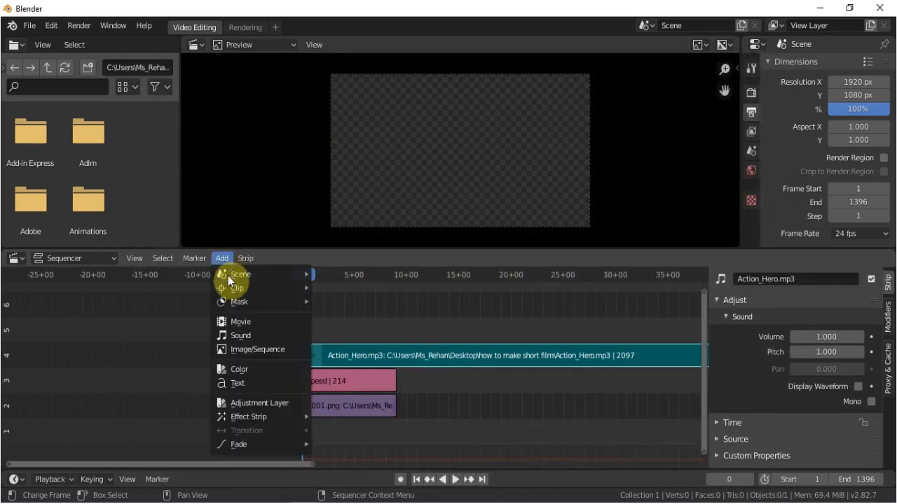
pyautogui.click(238, 334)
pyautogui.scroll(-3, 407, 370)
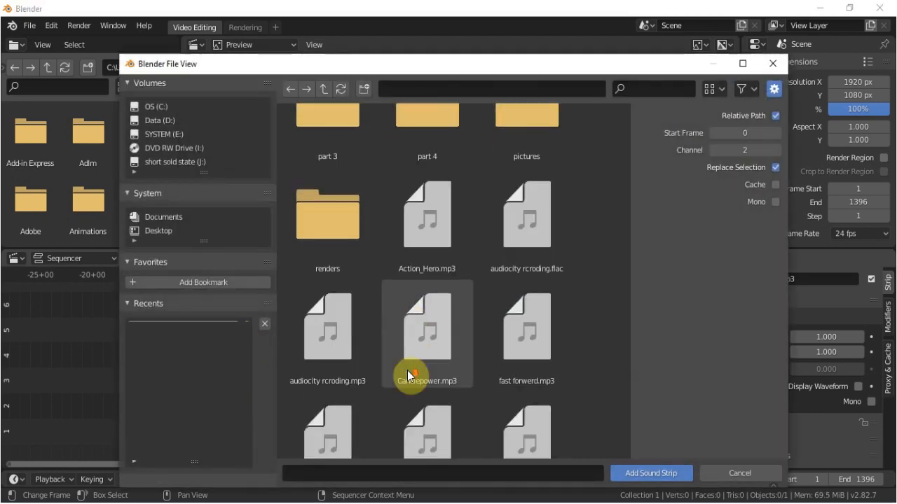
pyautogui.scroll(-3, 407, 371)
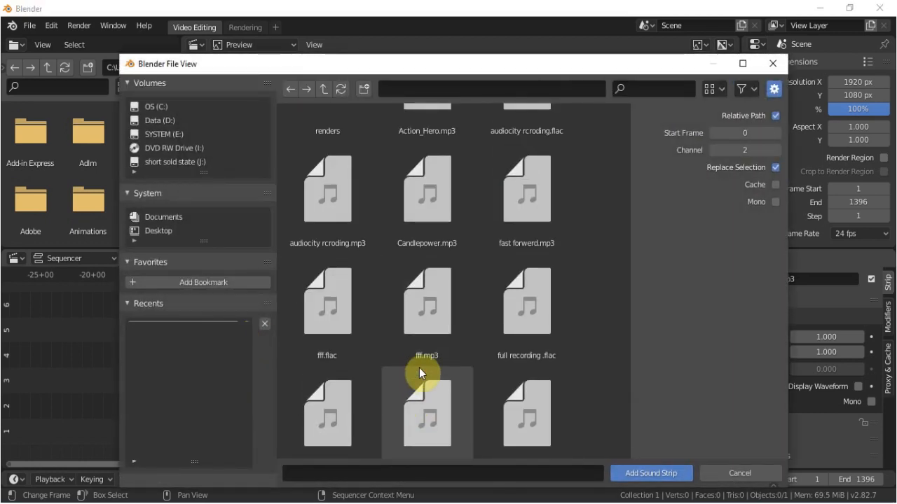
pyautogui.scroll(-3, 491, 359)
pyautogui.doubleClick(505, 290)
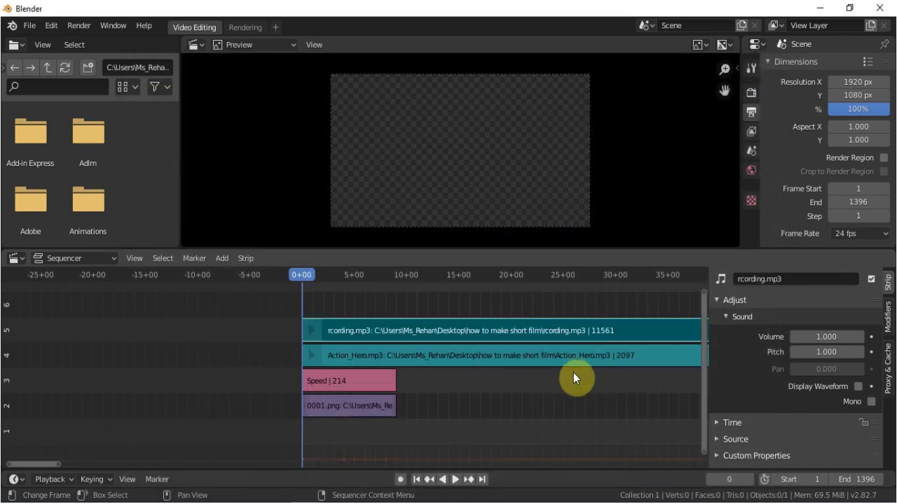
# Turn on the waveform display for the Action_Hero.mp3 strip.
pyautogui.scroll(-3, 533, 373)
pyautogui.click(468, 354)
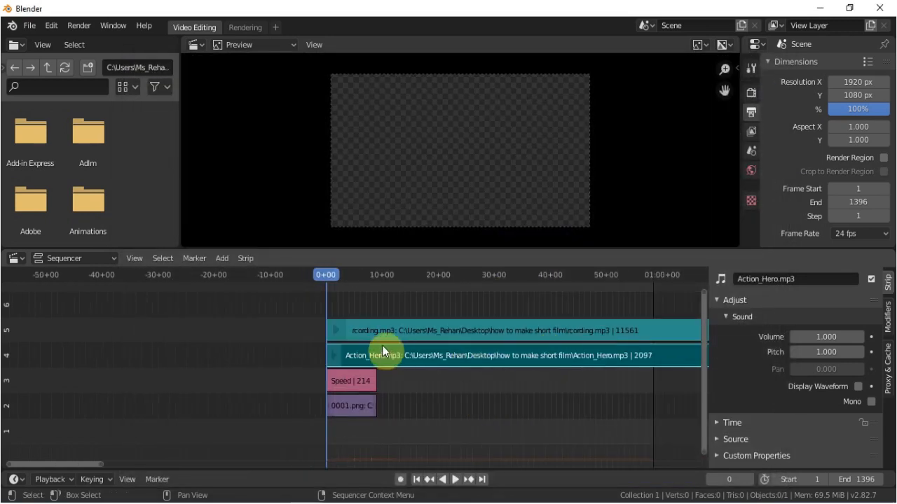
pyautogui.click(858, 386)
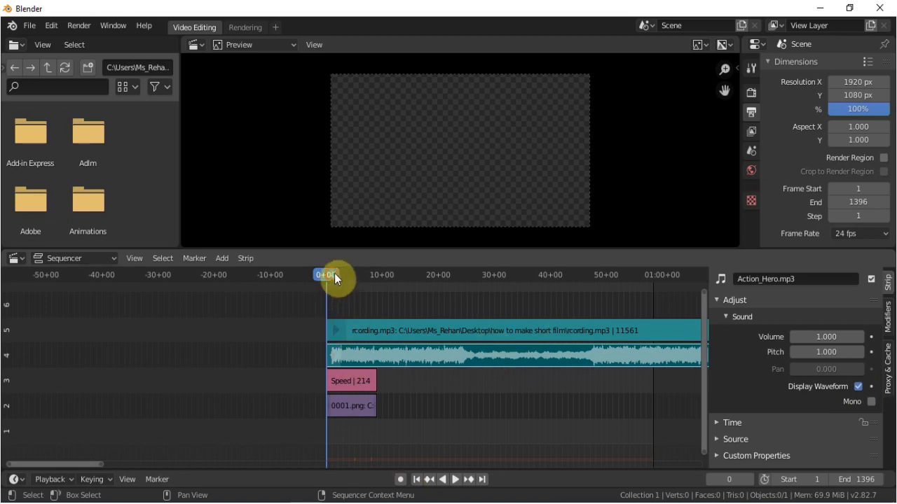
# Add the full image sequence from the renders folder's defected feeling subfolder as a strip starting at 9+21.
pyautogui.moveTo(332, 275); pyautogui.dragTo(381, 281)
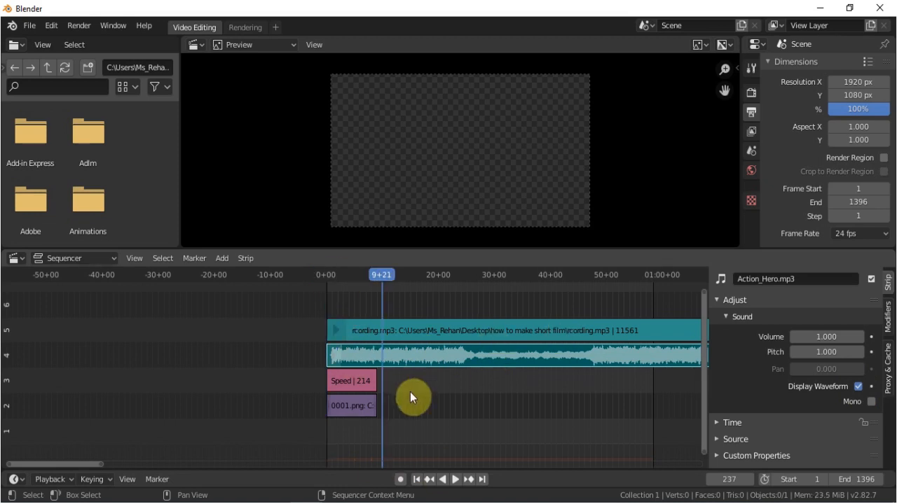
pyautogui.click(222, 257)
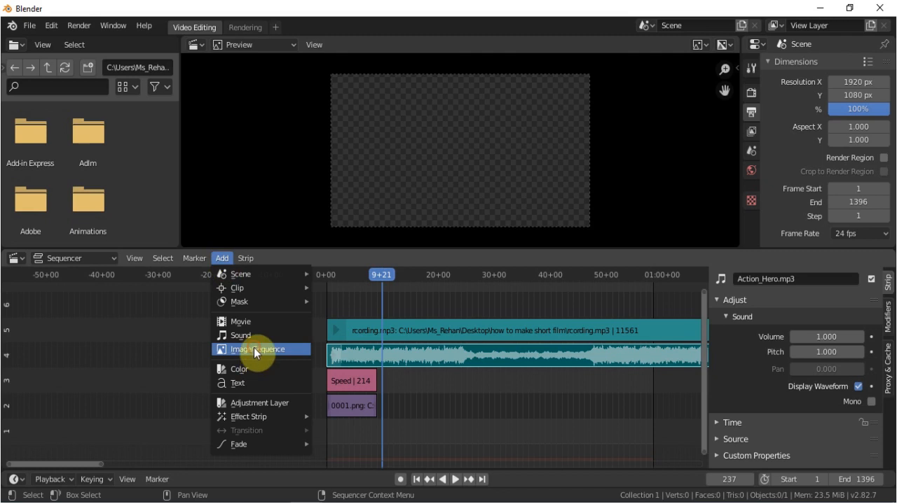
pyautogui.click(228, 348)
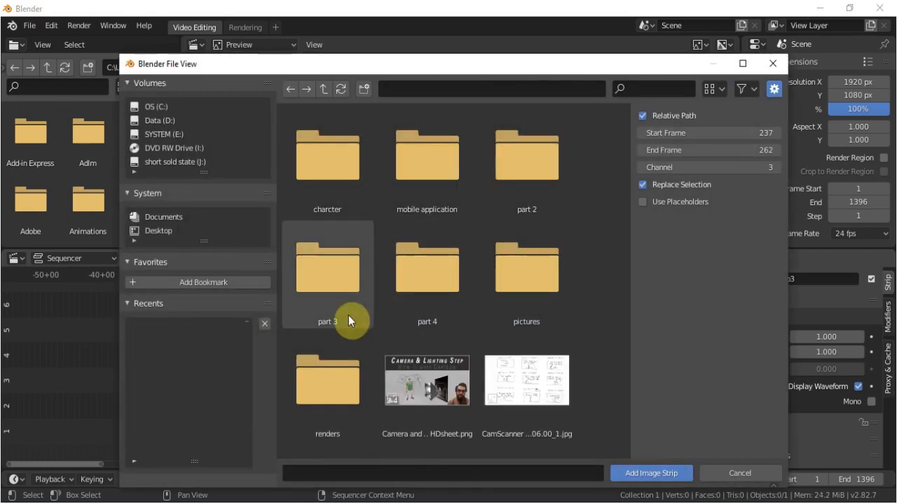
pyautogui.doubleClick(327, 414)
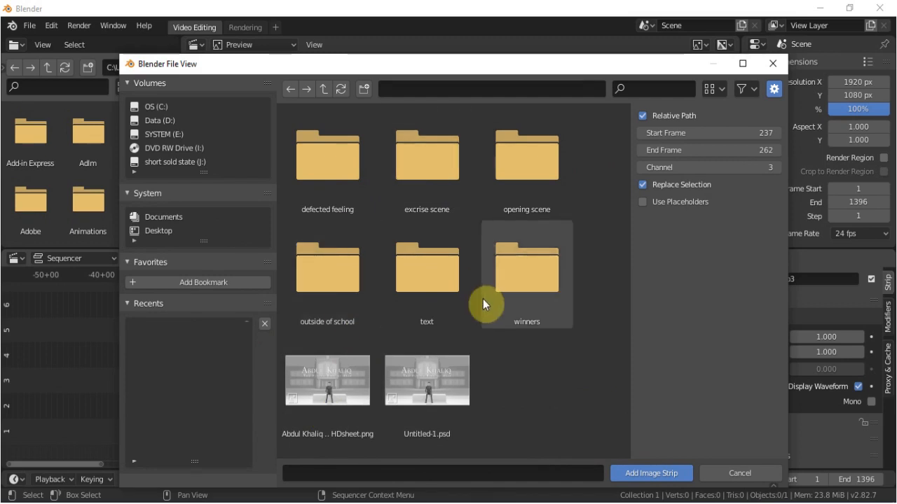
pyautogui.doubleClick(335, 173)
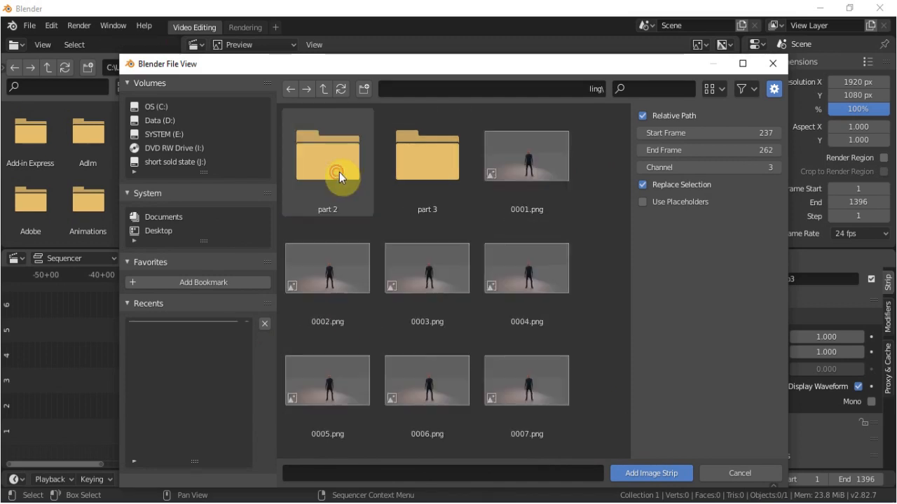
pyautogui.press('a')
pyautogui.click(628, 474)
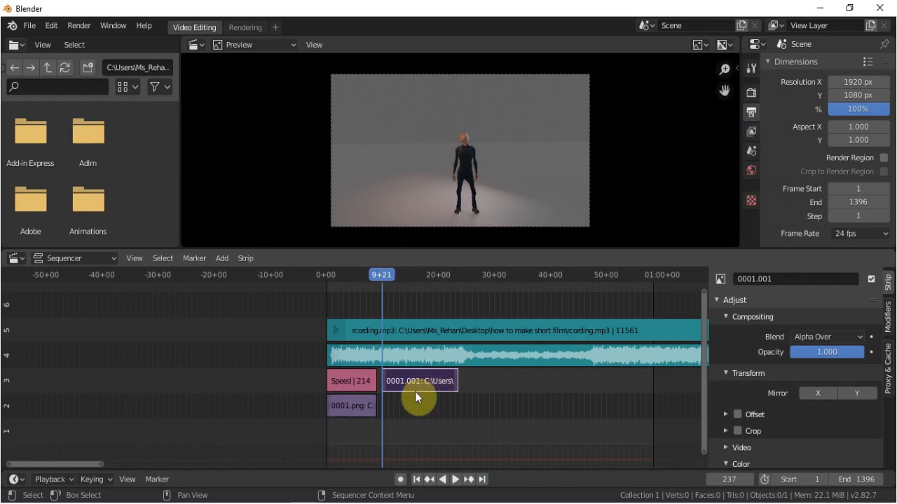
# Split the new image strip at 16+07 and slide its second part along channel 3 to about frame 565.
pyautogui.moveTo(384, 273); pyautogui.dragTo(418, 274)
pyautogui.click(407, 380)
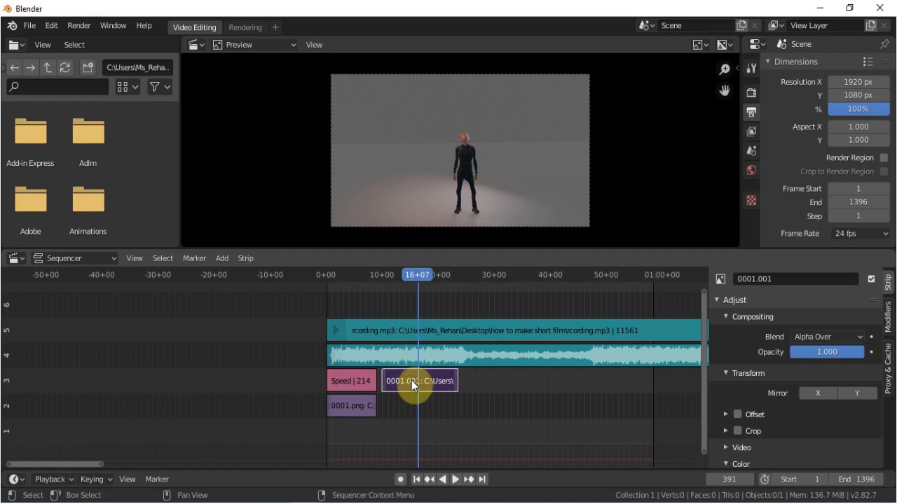
pyautogui.press('k')
pyautogui.click(431, 378)
pyautogui.moveTo(440, 381); pyautogui.dragTo(481, 381)
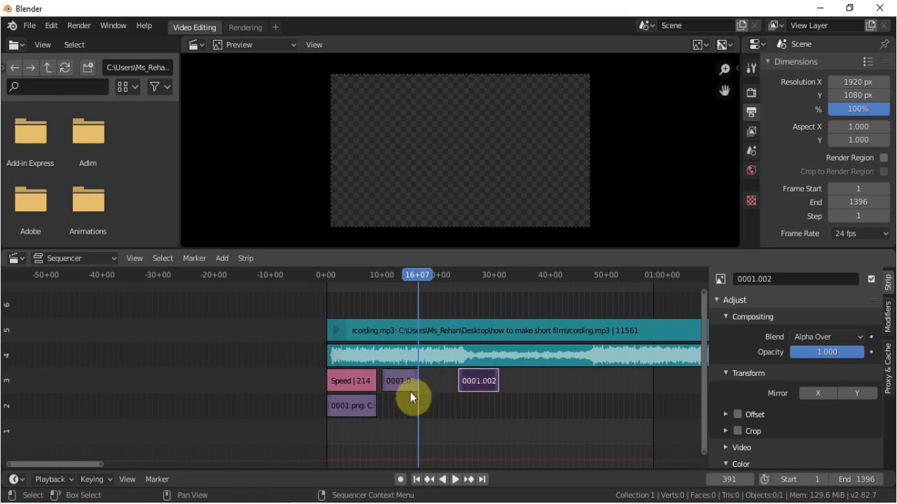
pyautogui.moveTo(417, 382); pyautogui.dragTo(454, 388)
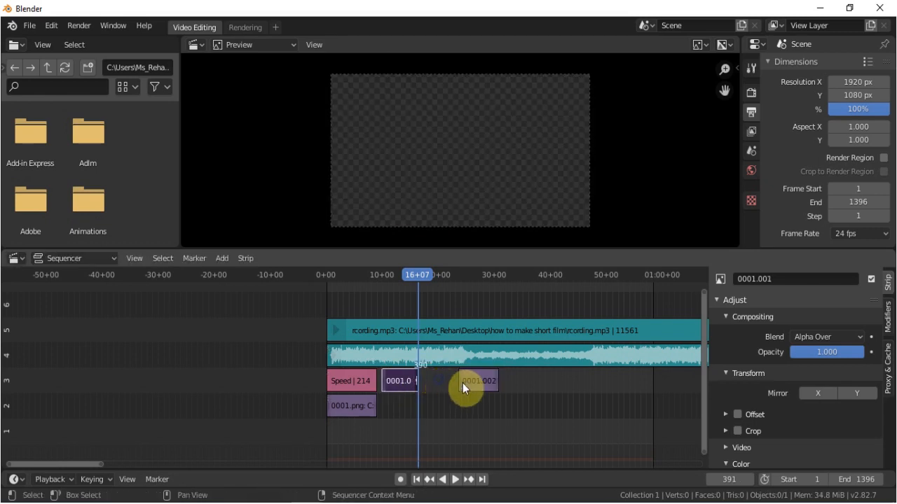
# Split the separated image piece at 27+13 and slide its trailing part to about frame 883.
pyautogui.moveTo(489, 281); pyautogui.dragTo(481, 271)
pyautogui.click(477, 378)
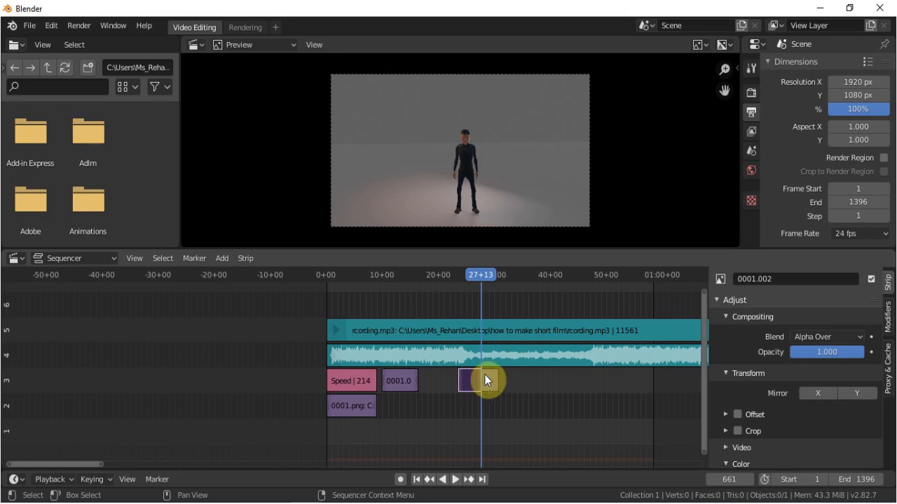
pyautogui.press('k')
pyautogui.moveTo(490, 378); pyautogui.dragTo(541, 378)
# Extend the middle piece's end handle to about frame 702 and move the first piece down to channel 2 at frame 237.
pyautogui.moveTo(478, 378)
pyautogui.mouseDown()
pyautogui.moveTo(515, 378)
pyautogui.moveTo(488, 378)
pyautogui.mouseUp()
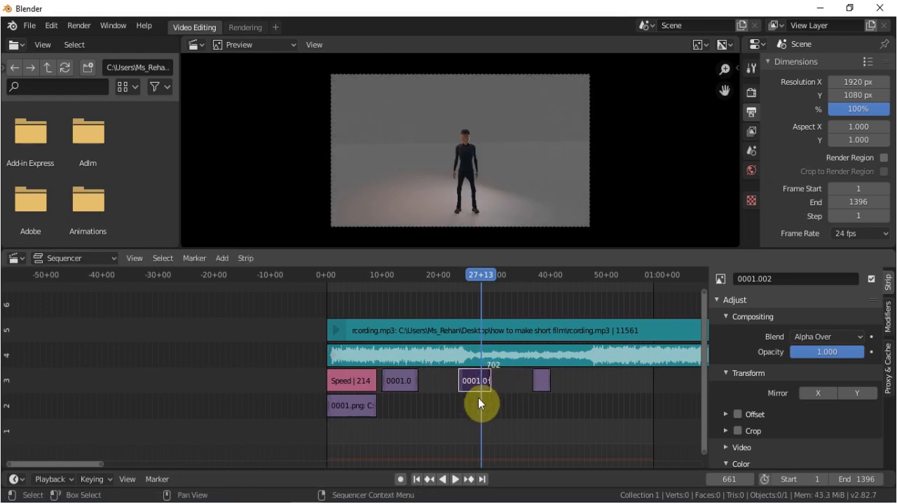
pyautogui.click(393, 379)
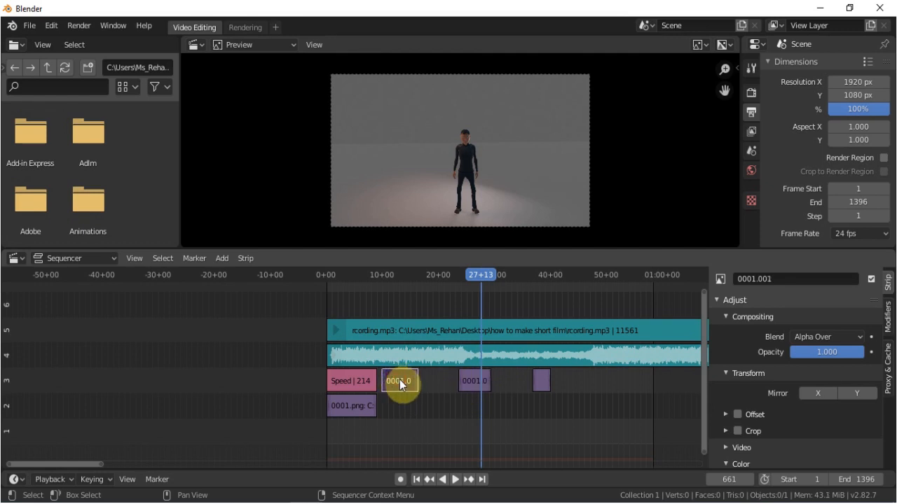
pyautogui.press('g')
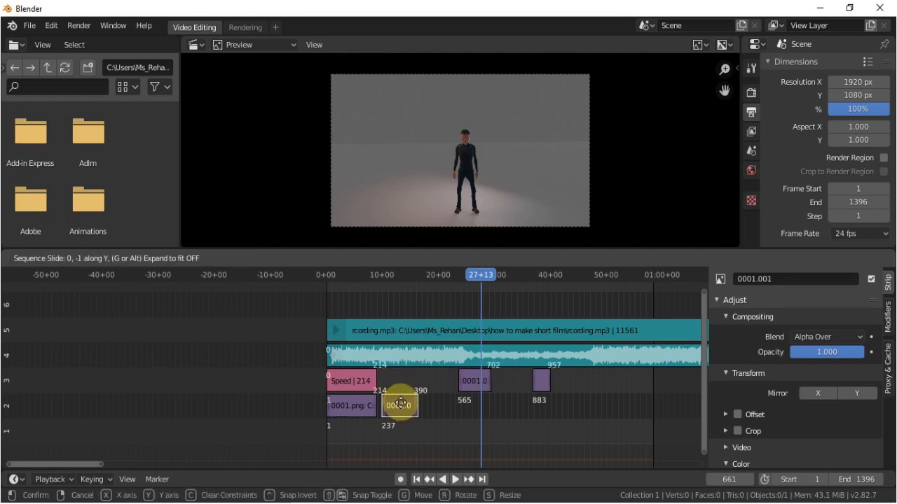
pyautogui.click(402, 408)
# Play back the end of the first piece to 15+02 and slide the middle piece back in channel 3 to overlap it.
pyautogui.scroll(2, 452, 398)
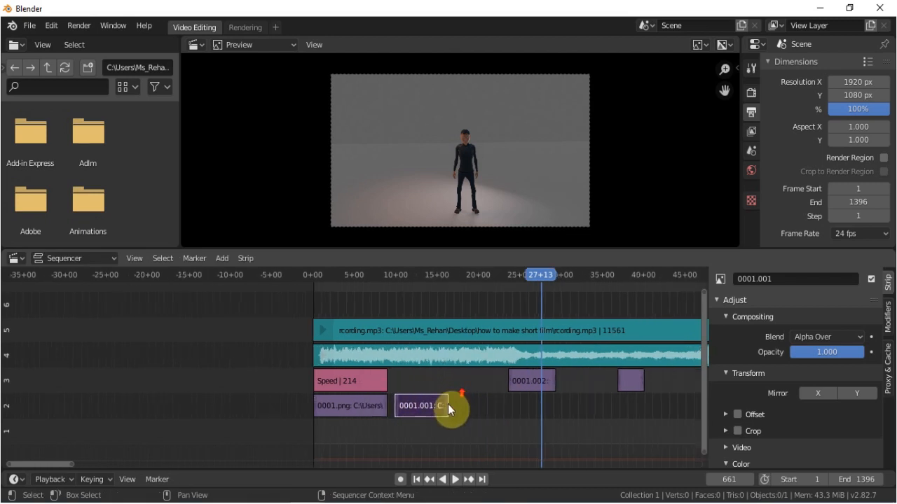
pyautogui.click(429, 275)
pyautogui.press('space')
pyautogui.press('space')
pyautogui.click(533, 387)
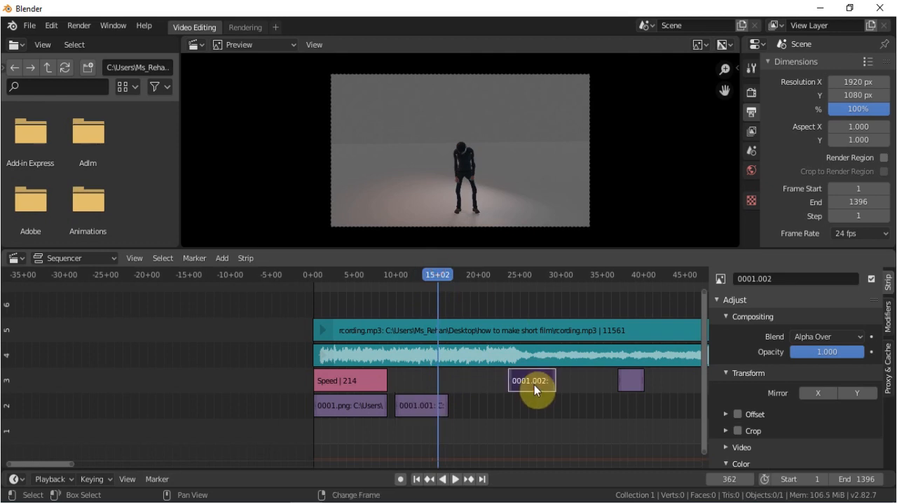
pyautogui.moveTo(534, 386); pyautogui.dragTo(458, 383)
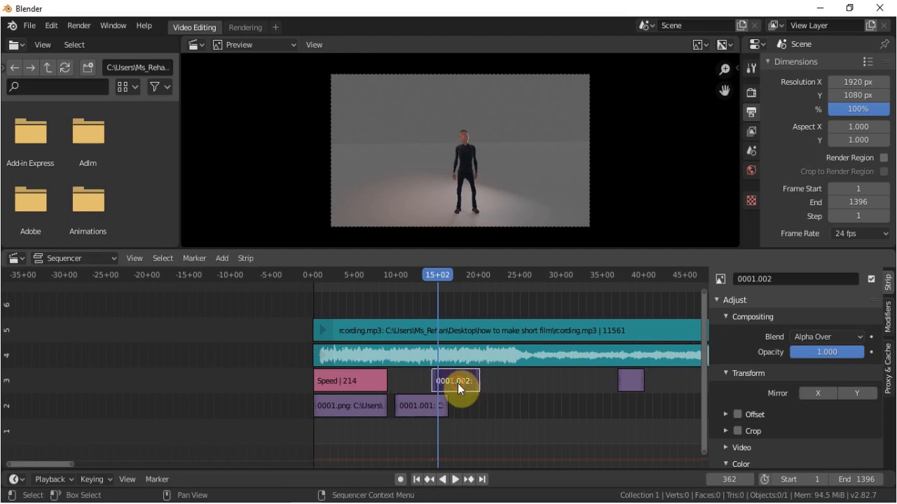
# Add a Gamma Cross transition between the overlapping 0001.001 and 0001.002 strips, and scrub through it.
pyautogui.click(423, 405)
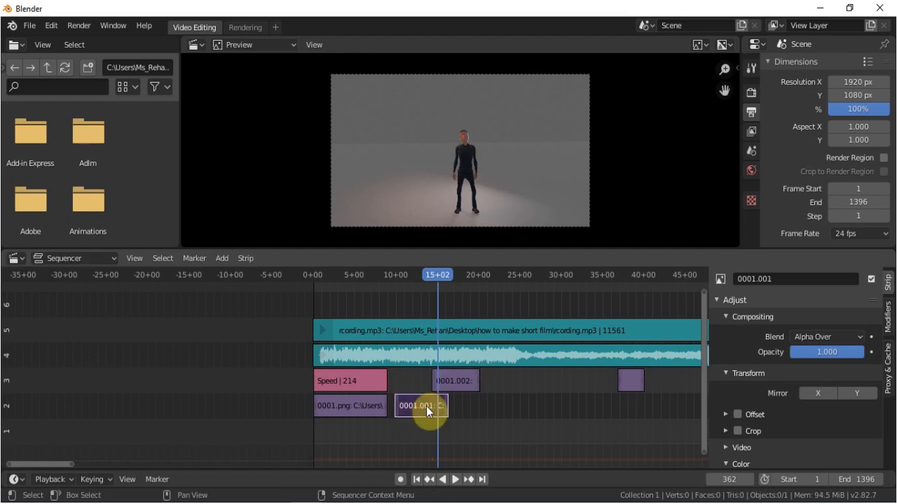
pyautogui.click(458, 381)
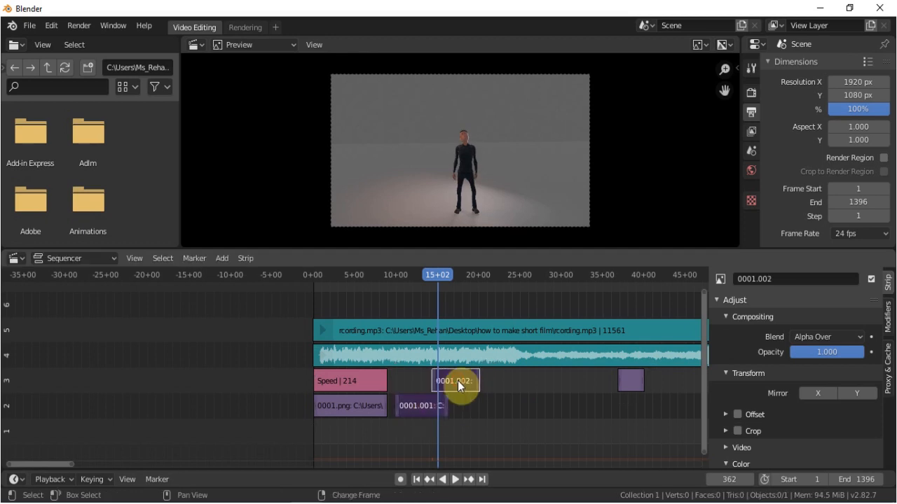
pyautogui.click(223, 257)
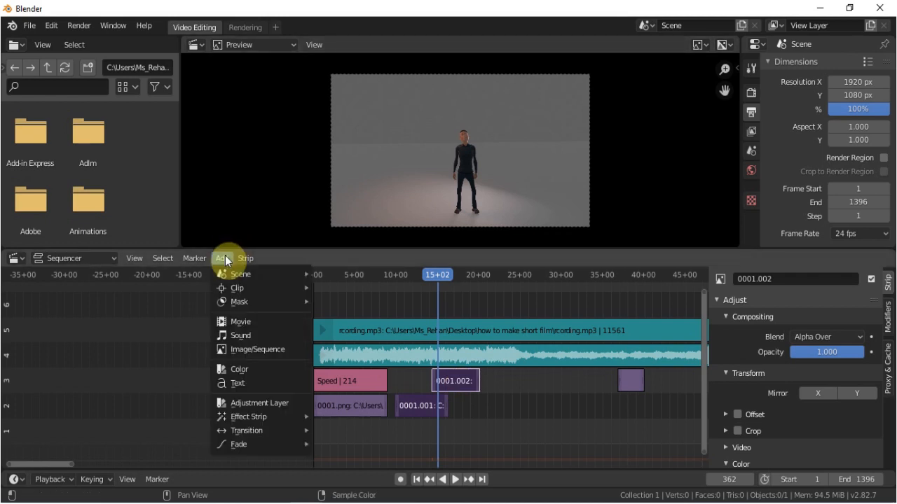
pyautogui.moveTo(233, 433)
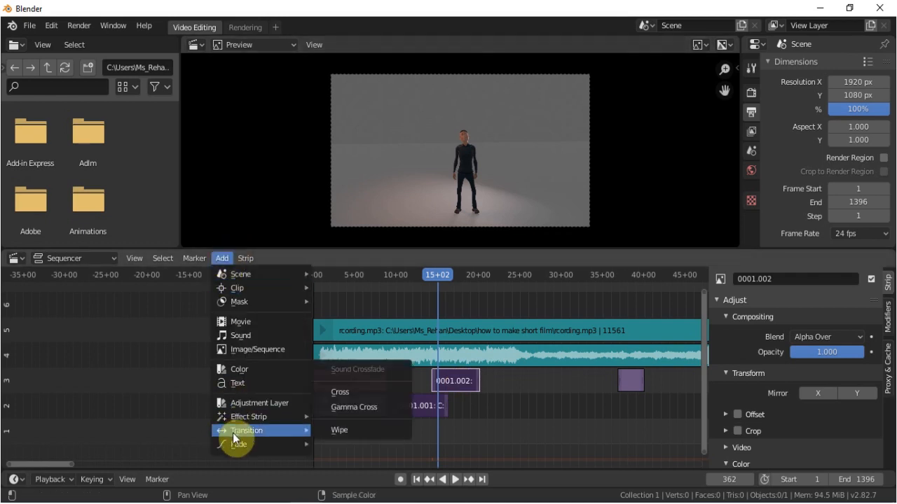
pyautogui.click(354, 407)
pyautogui.moveTo(437, 273)
pyautogui.mouseDown()
pyautogui.moveTo(428, 277)
pyautogui.moveTo(449, 272)
pyautogui.mouseUp()
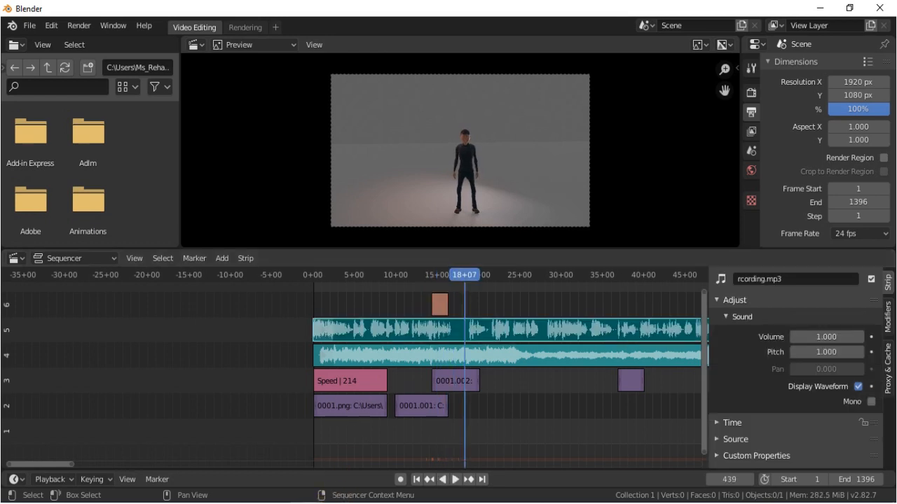
# Switch to the other Blender window with the larger film edit and inspect its sound strips and Speed effect strip.
pyautogui.click(306, 503)
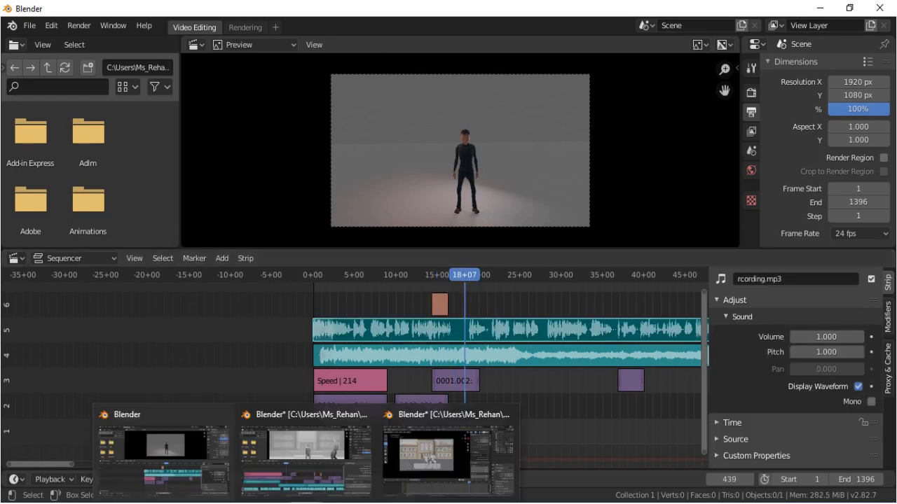
pyautogui.click(320, 475)
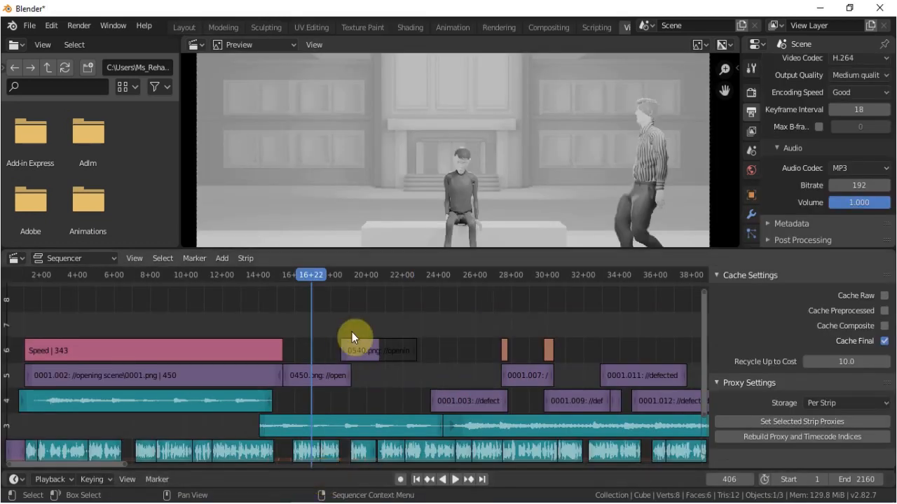
pyautogui.scroll(-7, 440, 370)
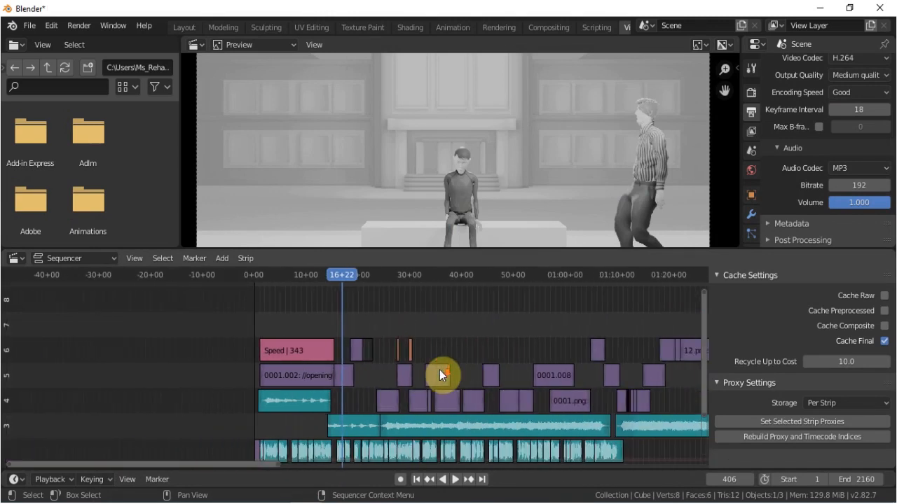
pyautogui.click(554, 452)
pyautogui.click(348, 428)
pyautogui.click(379, 432)
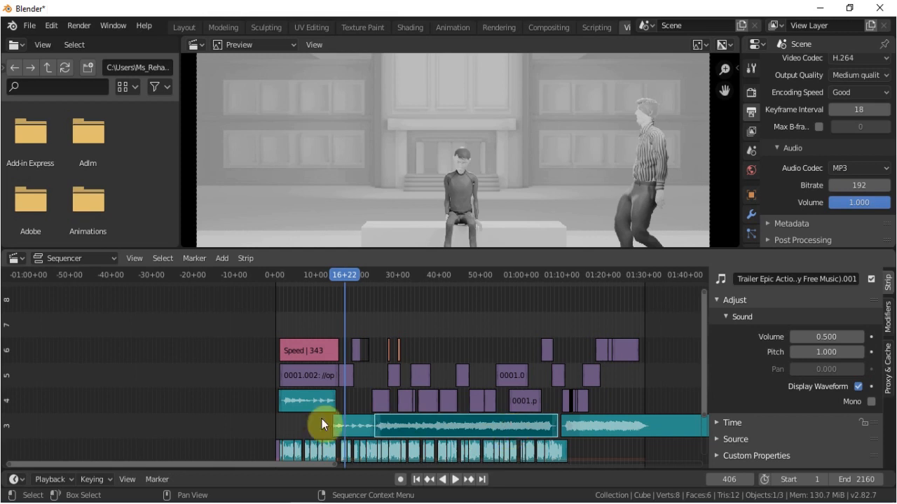
pyautogui.click(322, 380)
pyautogui.click(299, 350)
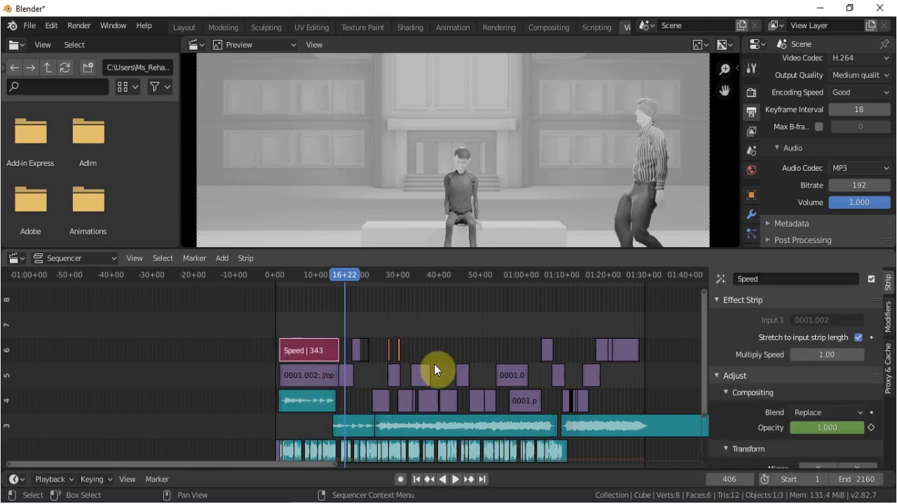
# Inspect the first Gamma Cross strip in the film edit and play the sequence from 16+22.
pyautogui.scroll(6, 362, 327)
pyautogui.click(408, 346)
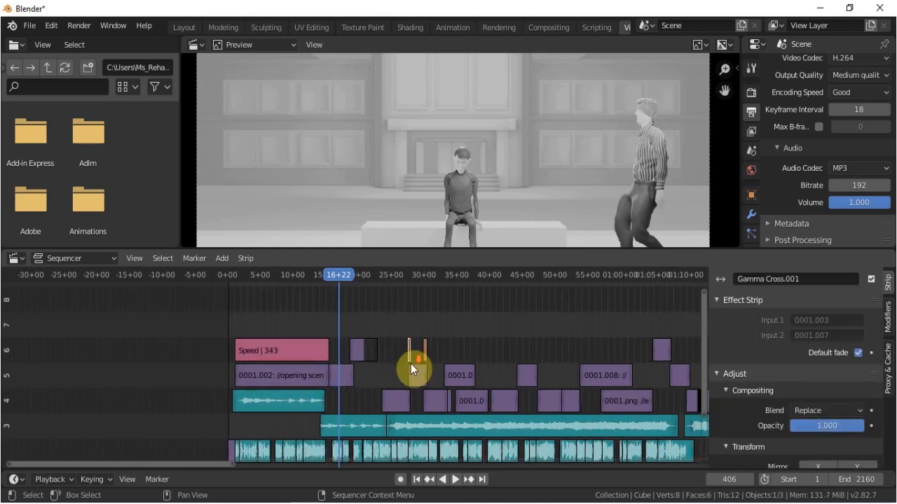
pyautogui.scroll(-5, 412, 363)
pyautogui.scroll(5, 414, 364)
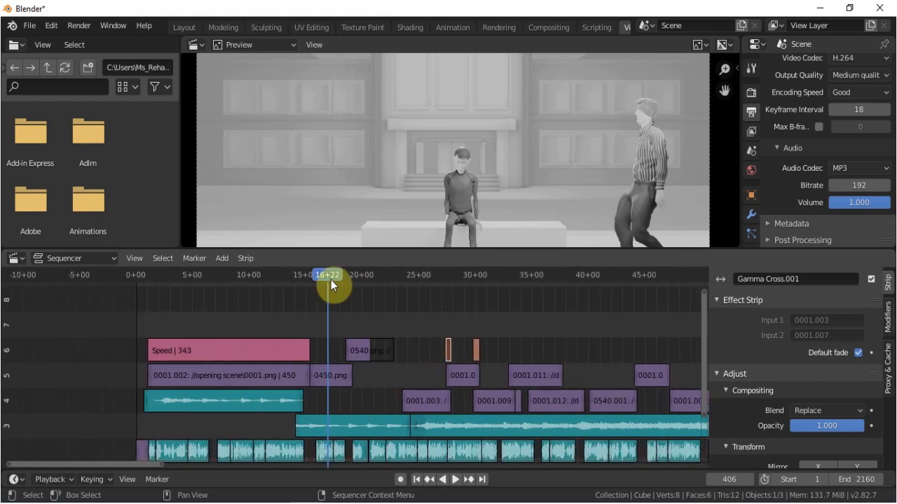
pyautogui.press('space')
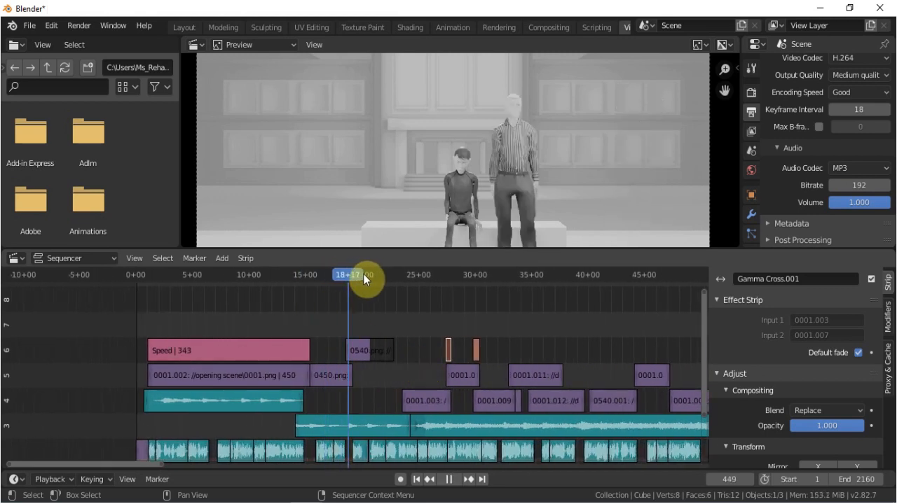
# Play and scrub the fade around the 0540.png strip, inspect its blend and keyframed opacity, and leave the playhead at 20+02.
pyautogui.moveTo(375, 274); pyautogui.dragTo(360, 282)
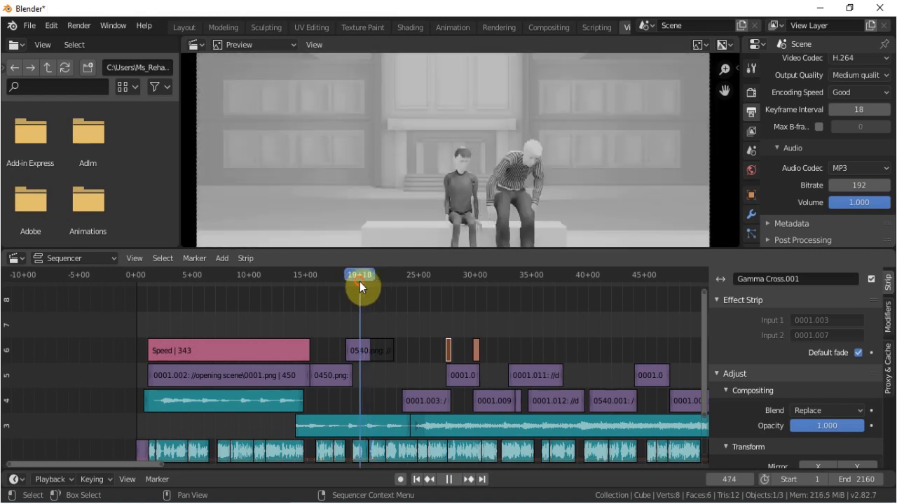
pyautogui.scroll(-3, 519, 185)
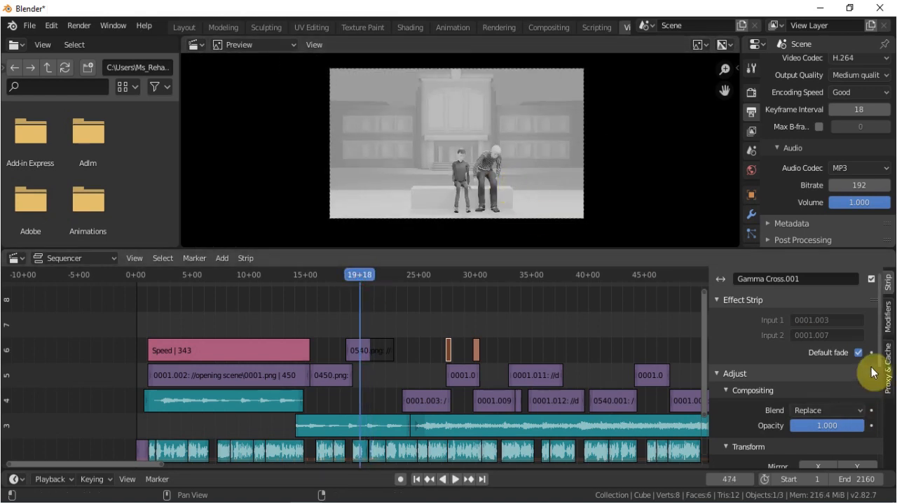
pyautogui.scroll(-5, 816, 381)
pyautogui.scroll(5, 772, 398)
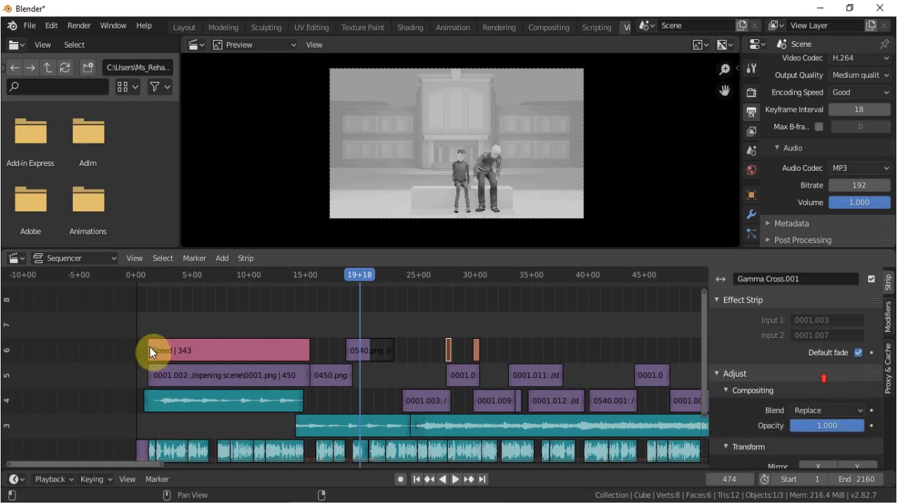
pyautogui.click(366, 353)
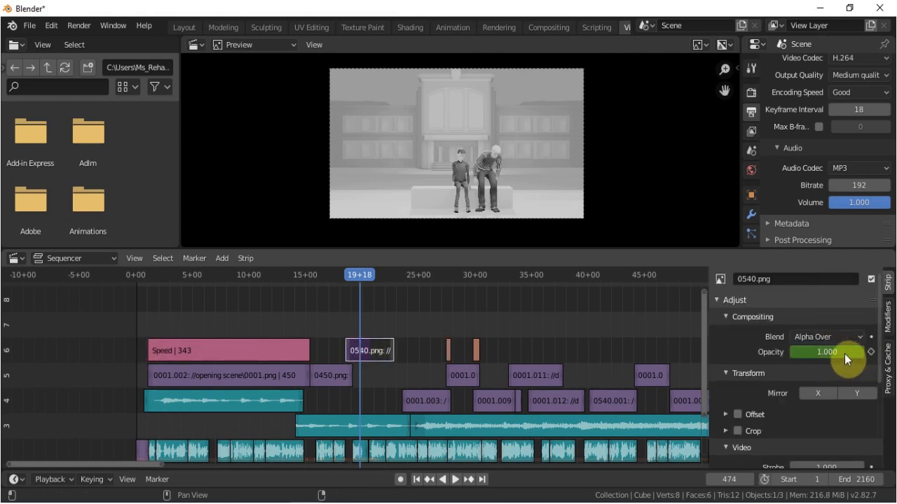
pyautogui.press('space')
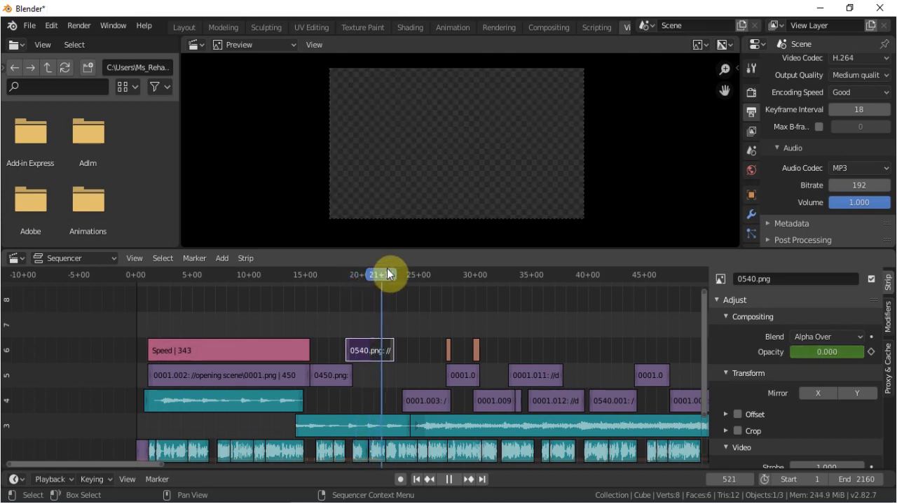
pyautogui.moveTo(374, 274); pyautogui.dragTo(363, 281)
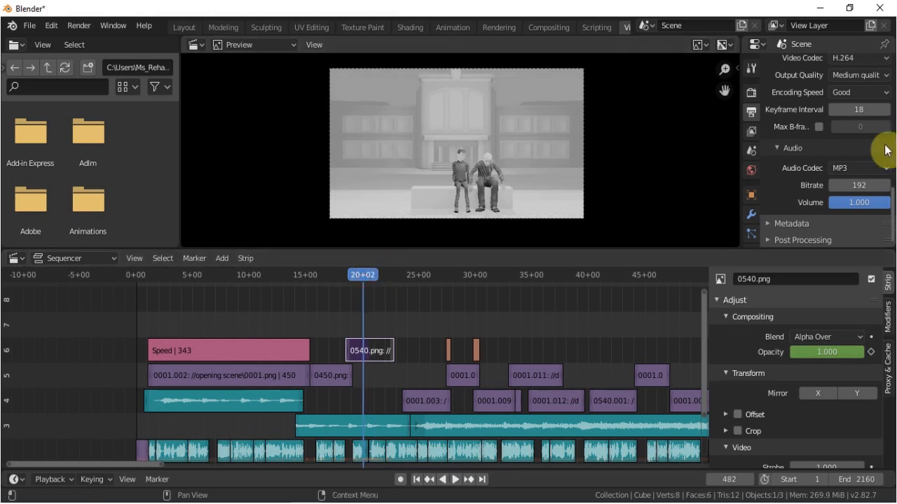
# Examine the scene's output resolution, frame range and frame rate, and compare the frame range with the full length of the film edit.
pyautogui.scroll(5, 847, 151)
pyautogui.scroll(6, 847, 151)
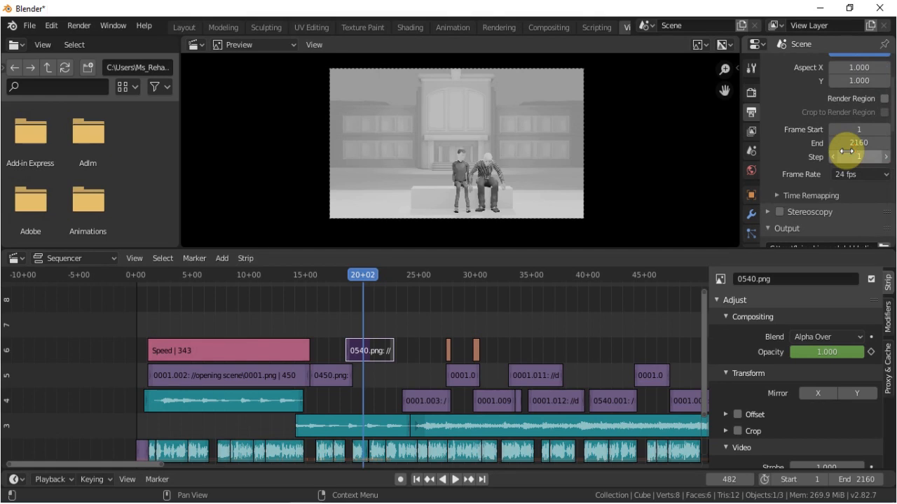
pyautogui.scroll(2, 846, 151)
pyautogui.scroll(-5, 847, 151)
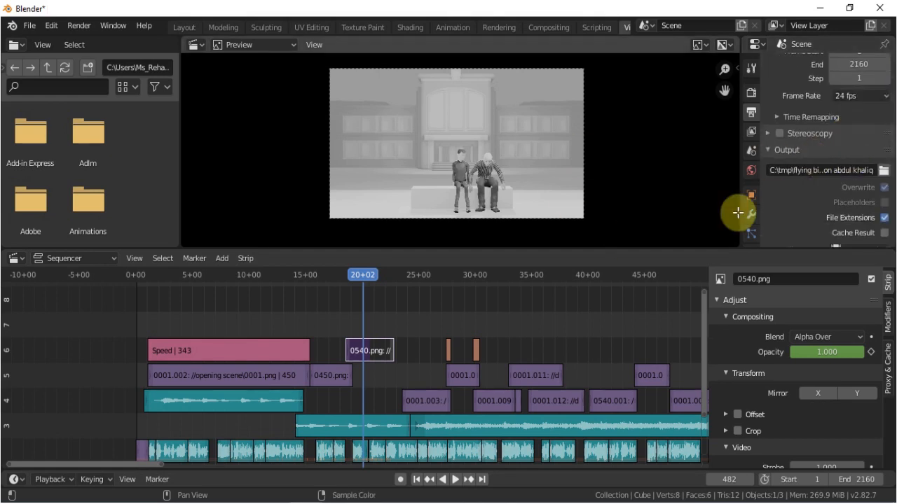
pyautogui.scroll(-2, 491, 427)
pyautogui.scroll(-3, 490, 423)
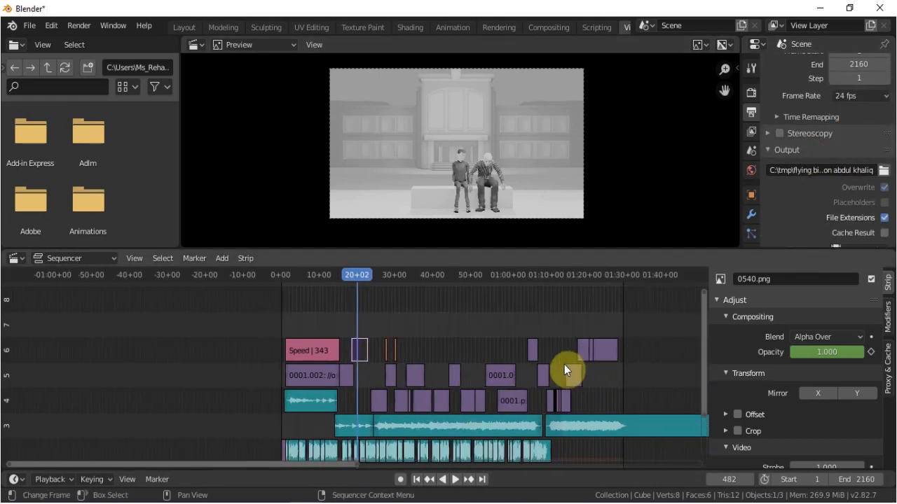
pyautogui.scroll(4, 807, 223)
pyautogui.scroll(-4, 785, 169)
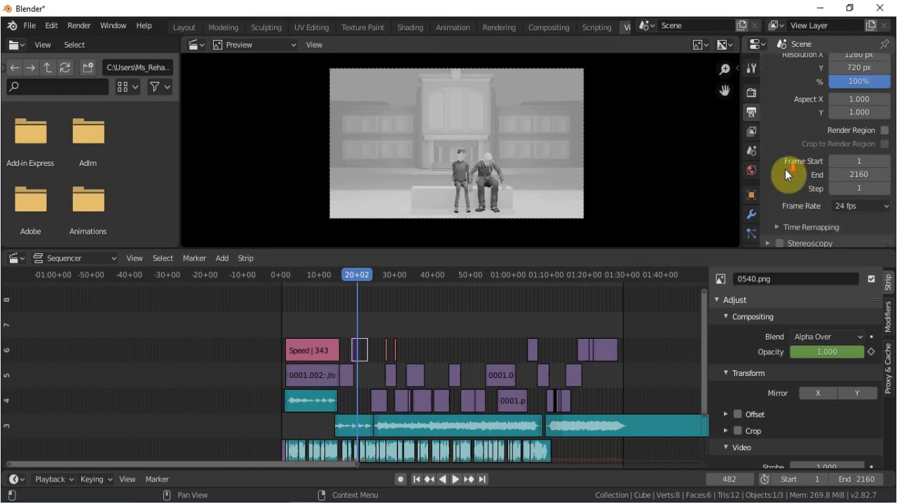
pyautogui.scroll(4, 785, 169)
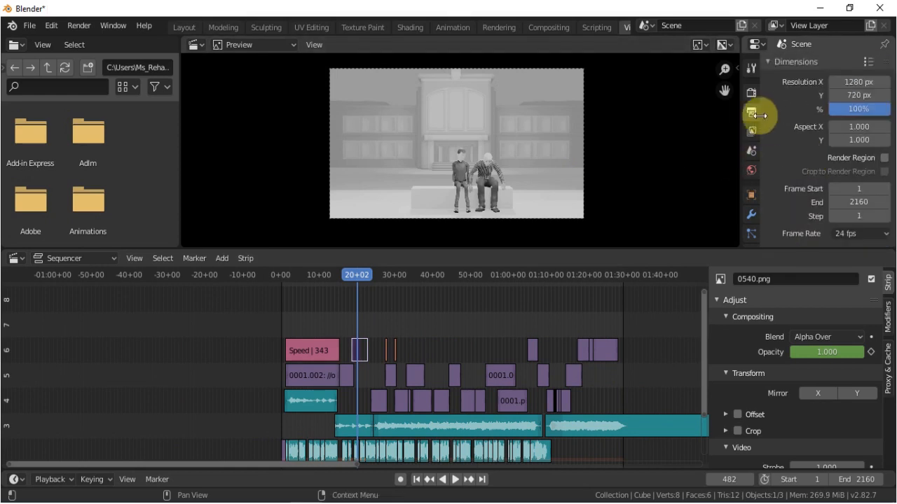
pyautogui.scroll(-4, 808, 140)
pyautogui.scroll(4, 808, 137)
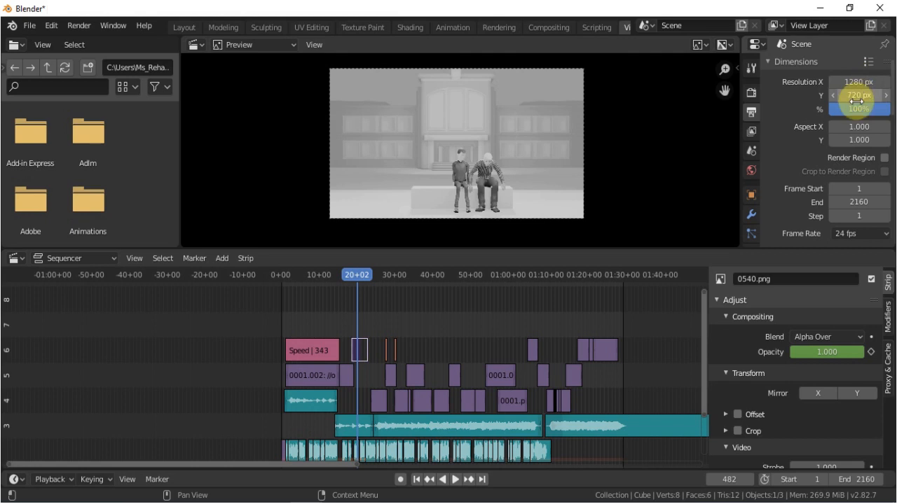
# Choose FFmpeg video as the output file format and MPEG-4 as the encoding container.
pyautogui.scroll(-8, 811, 157)
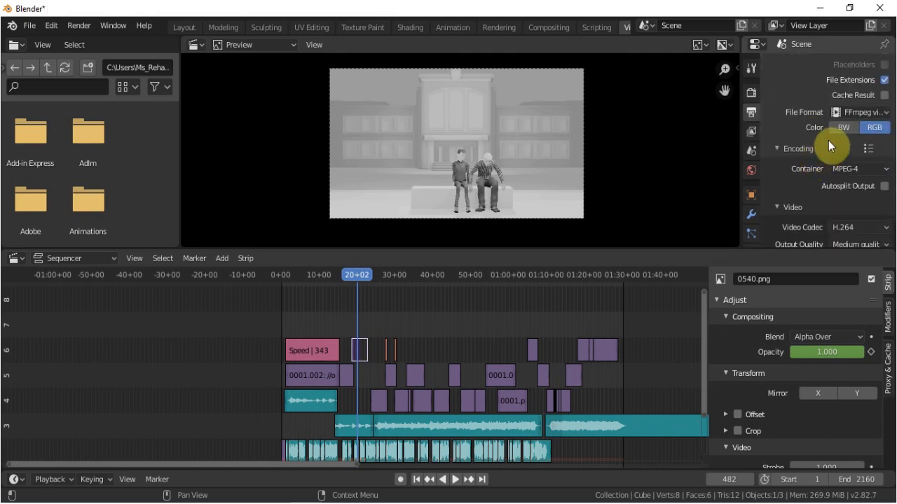
pyautogui.click(862, 113)
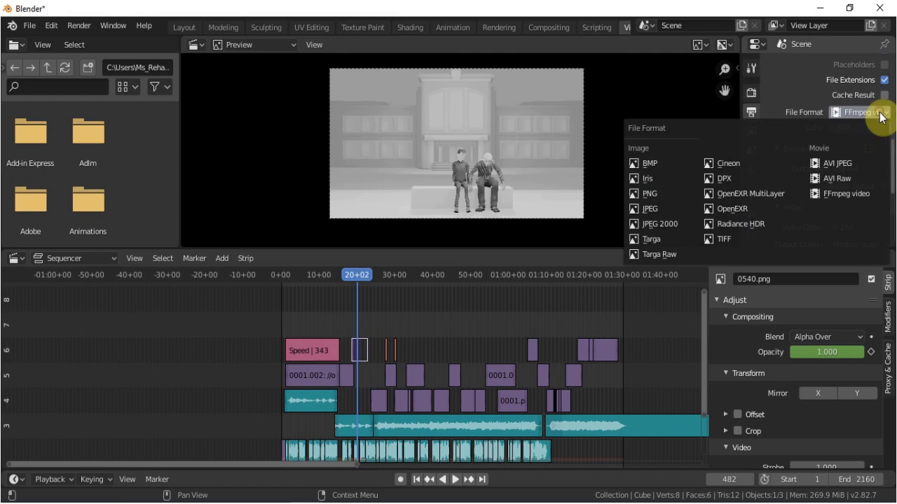
pyautogui.click(823, 195)
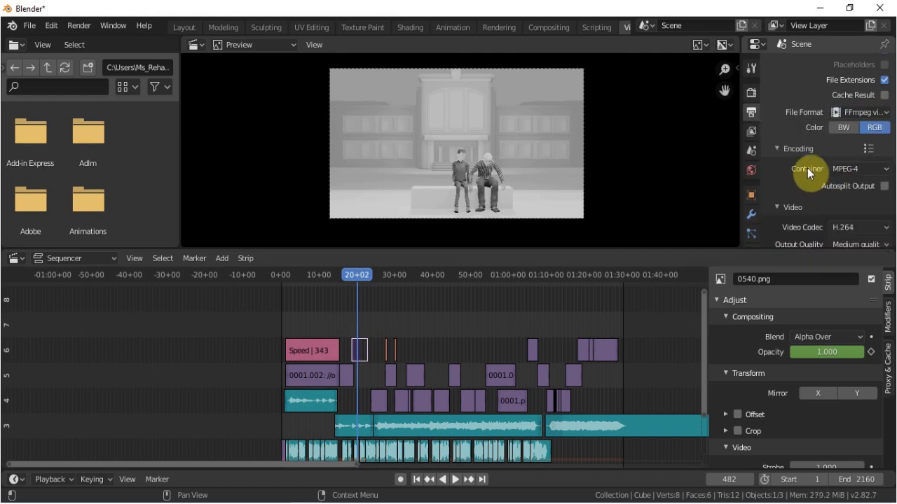
pyautogui.scroll(-2, 807, 169)
pyautogui.click(861, 115)
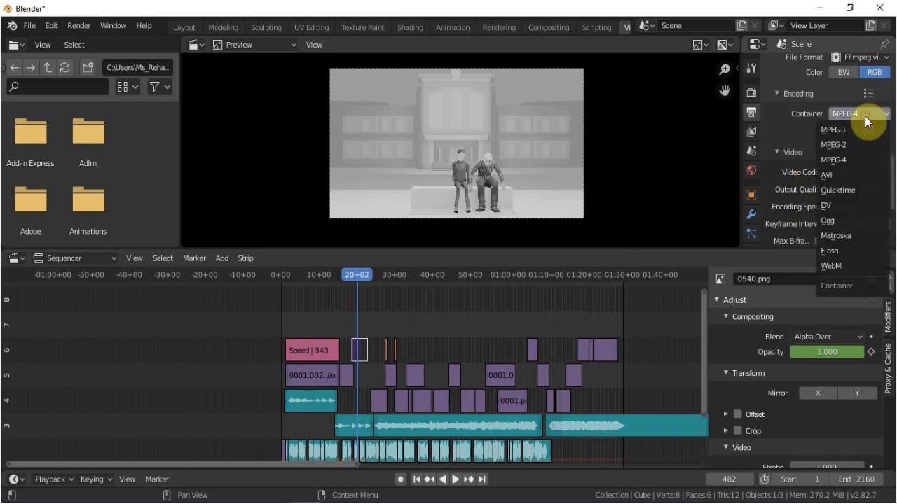
pyautogui.click(837, 159)
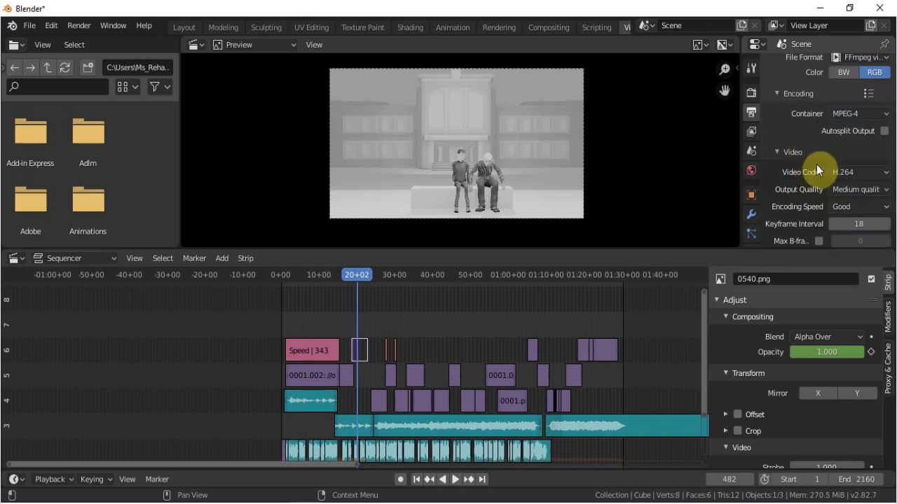
# Review the available video codecs and check the audio codec settings for the film's output.
pyautogui.click(862, 174)
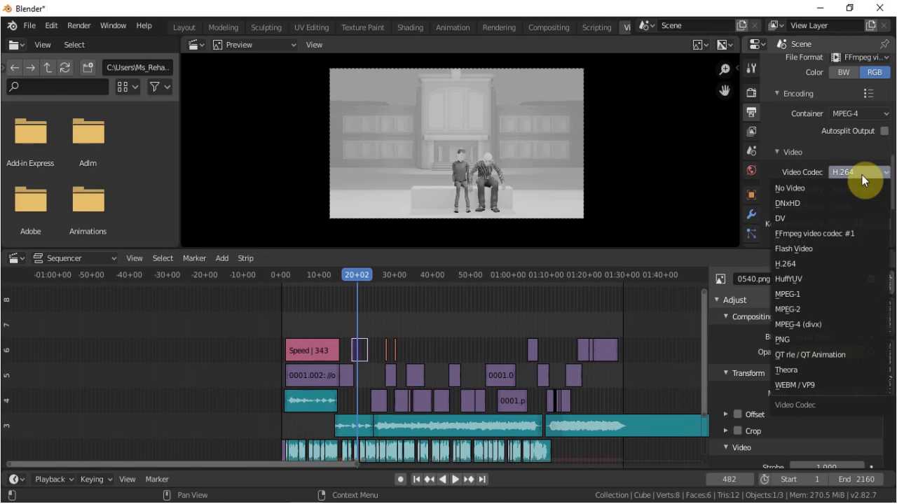
pyautogui.scroll(-4, 809, 151)
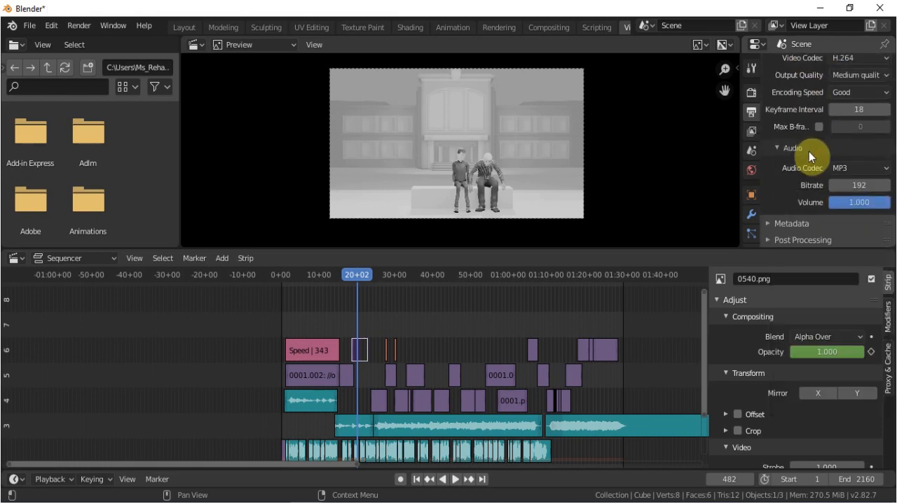
pyautogui.click(841, 172)
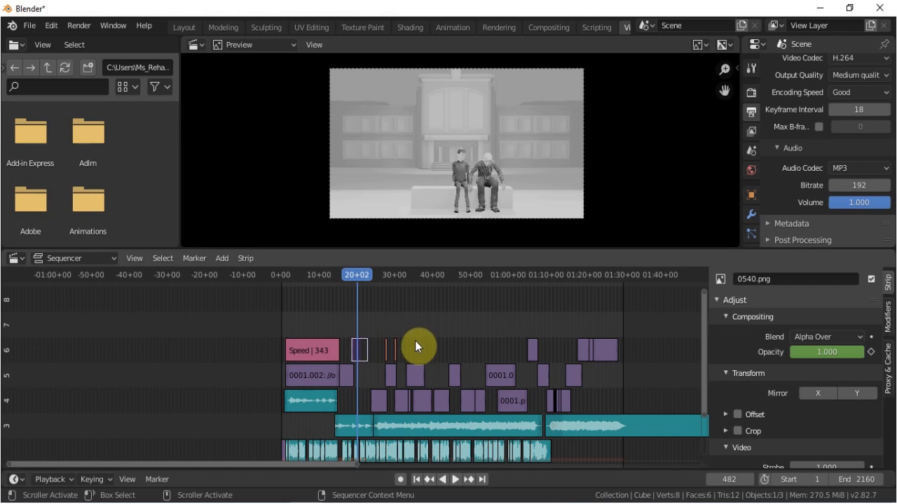
# Check the output path and frame range, and bring up the available rendering commands.
pyautogui.scroll(12, 840, 167)
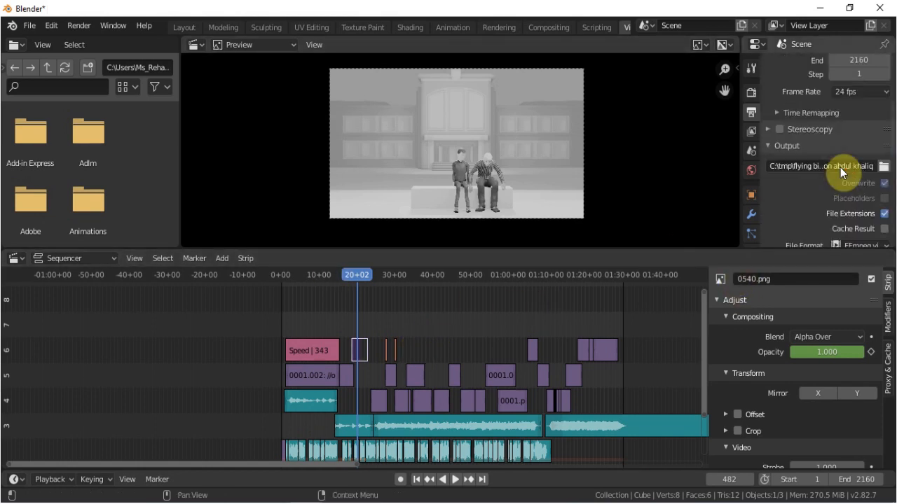
pyautogui.scroll(-4, 840, 168)
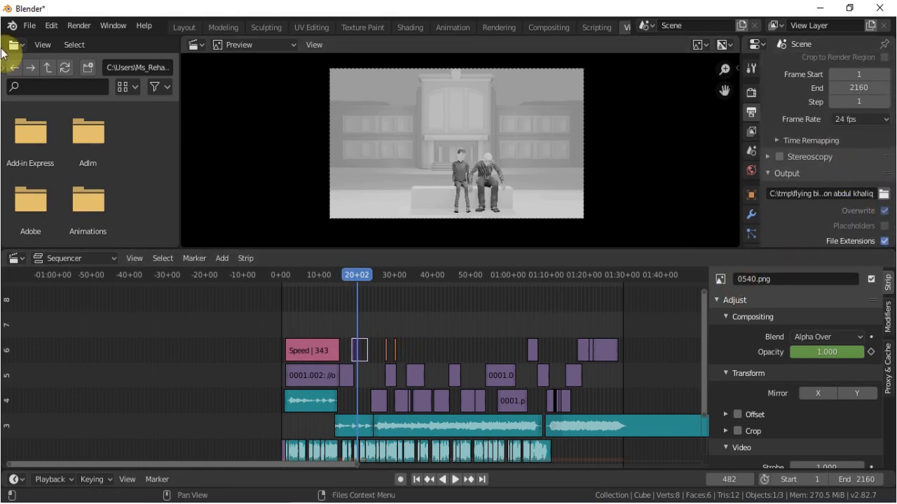
pyautogui.click(80, 25)
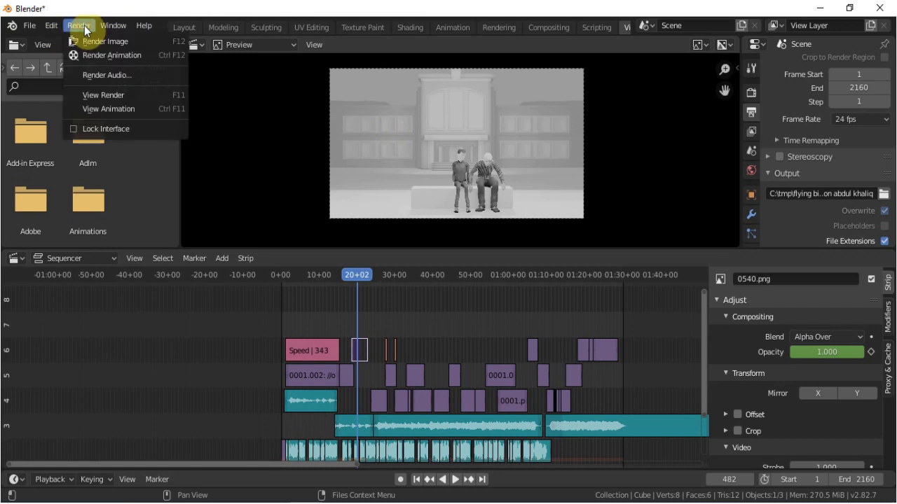